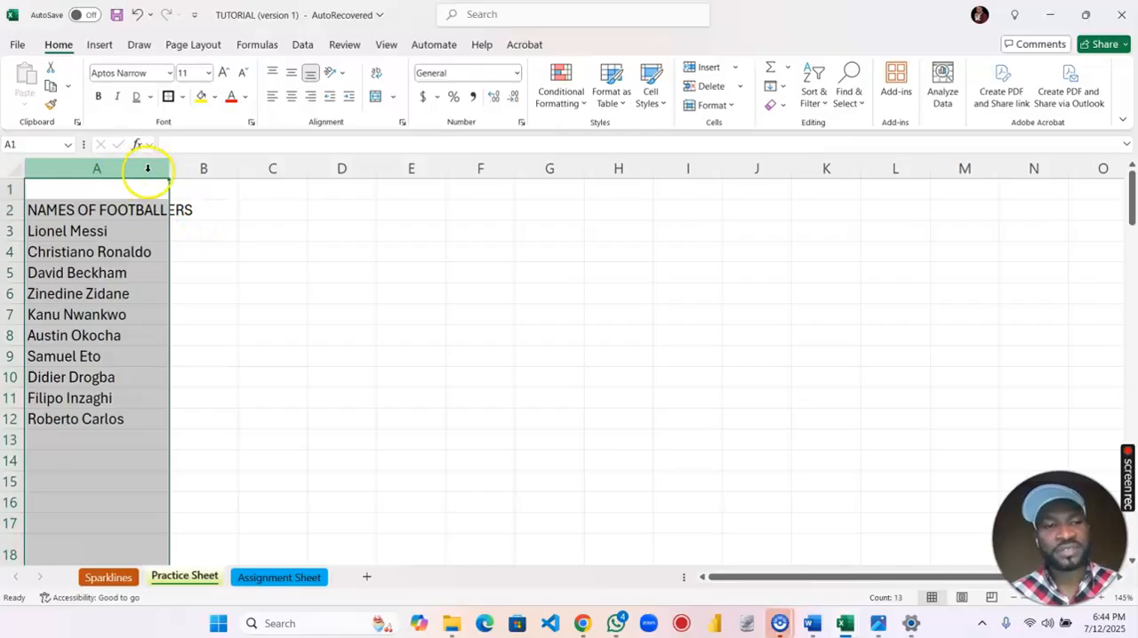
Auto-fit column A to its contents and clear the stray text from cell A19 below the list.
double_click(170, 168)
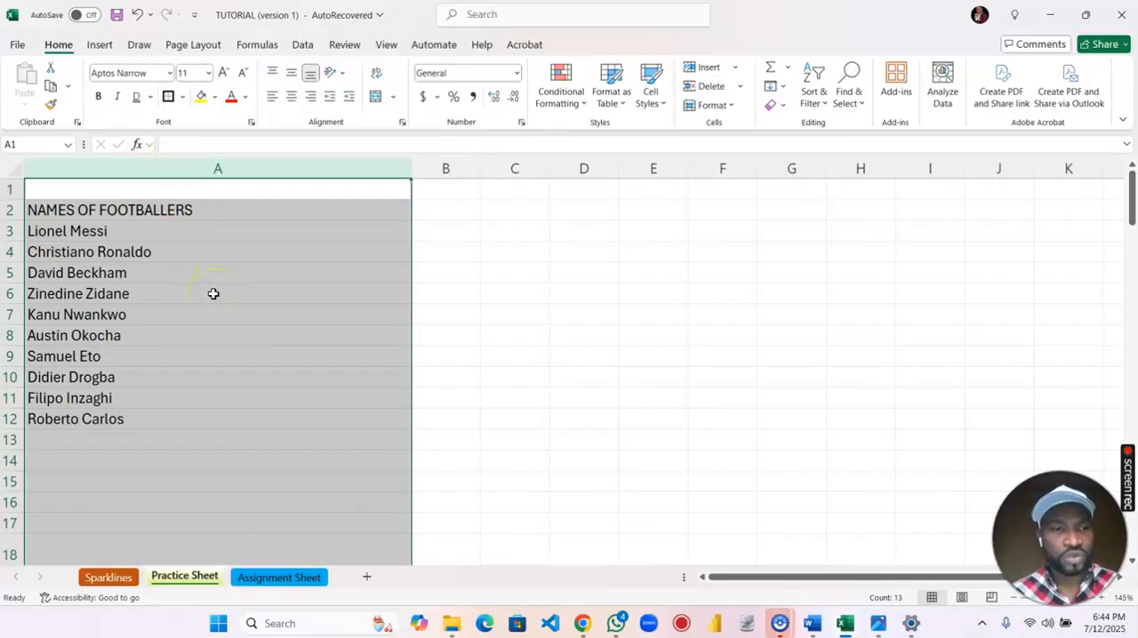
scroll(213, 293, "down", 7)
scroll(213, 293, "up", 4)
scroll(213, 294, "up", 1)
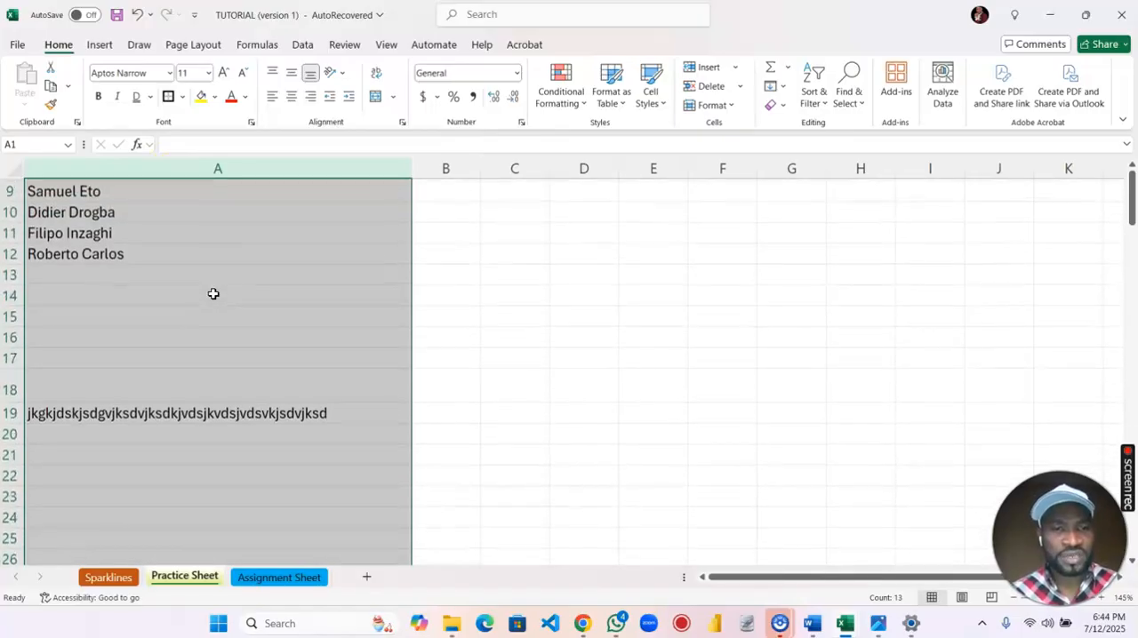
scroll(214, 293, "down", 1)
left_click(213, 367)
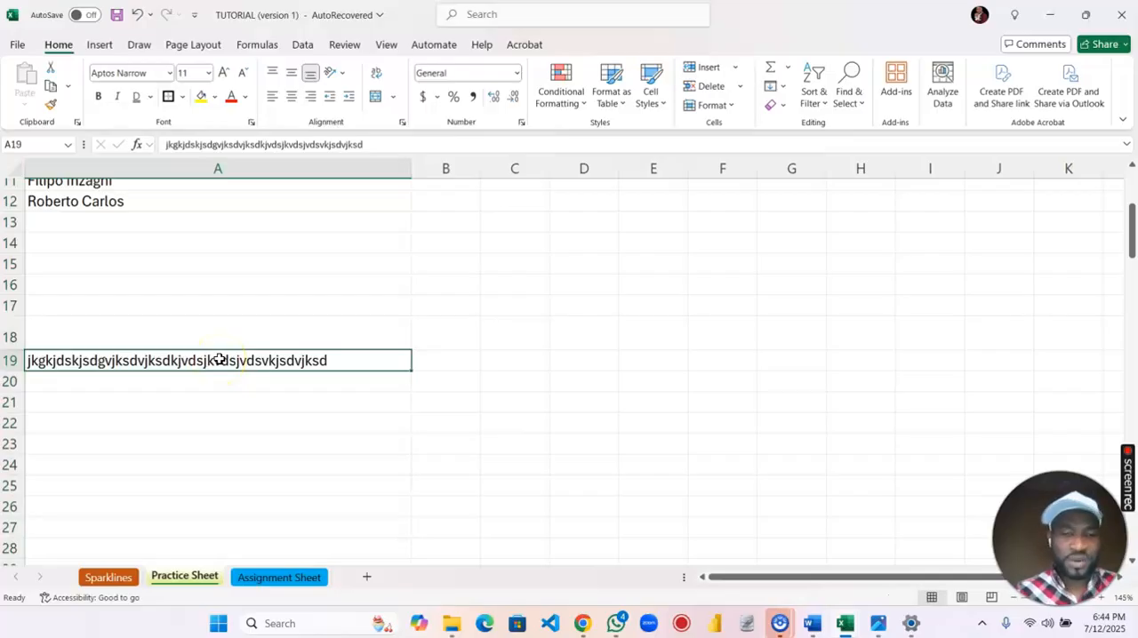
key("Delete")
Clear the stray text from cell A80 further down column A and return to the start of the list.
scroll(220, 358, "down", 20)
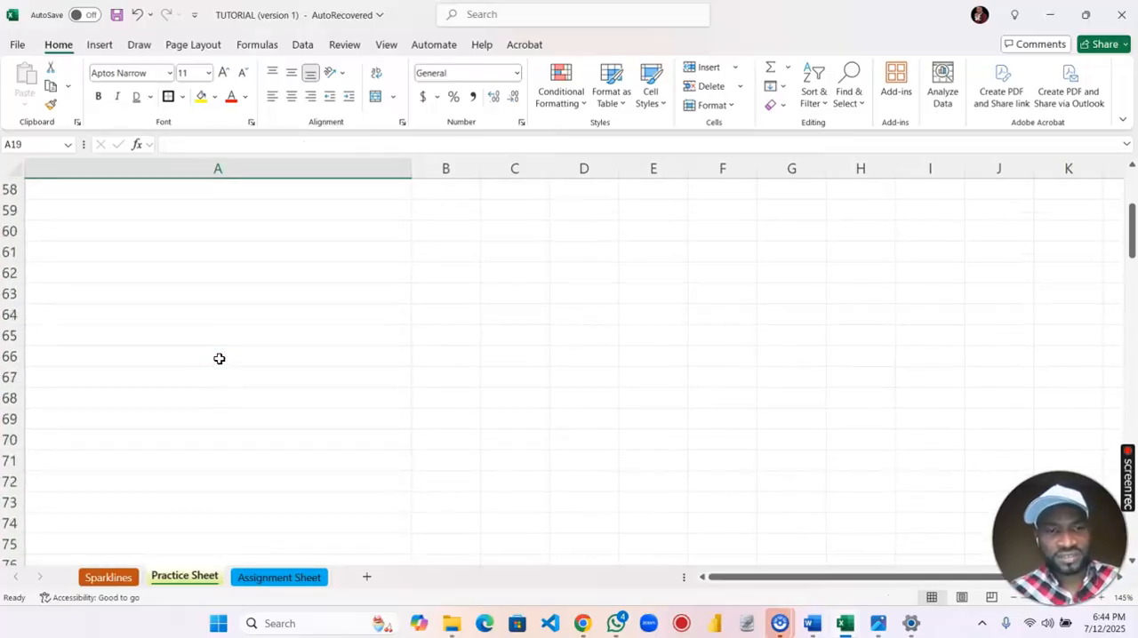
left_click(222, 292)
left_click(228, 281)
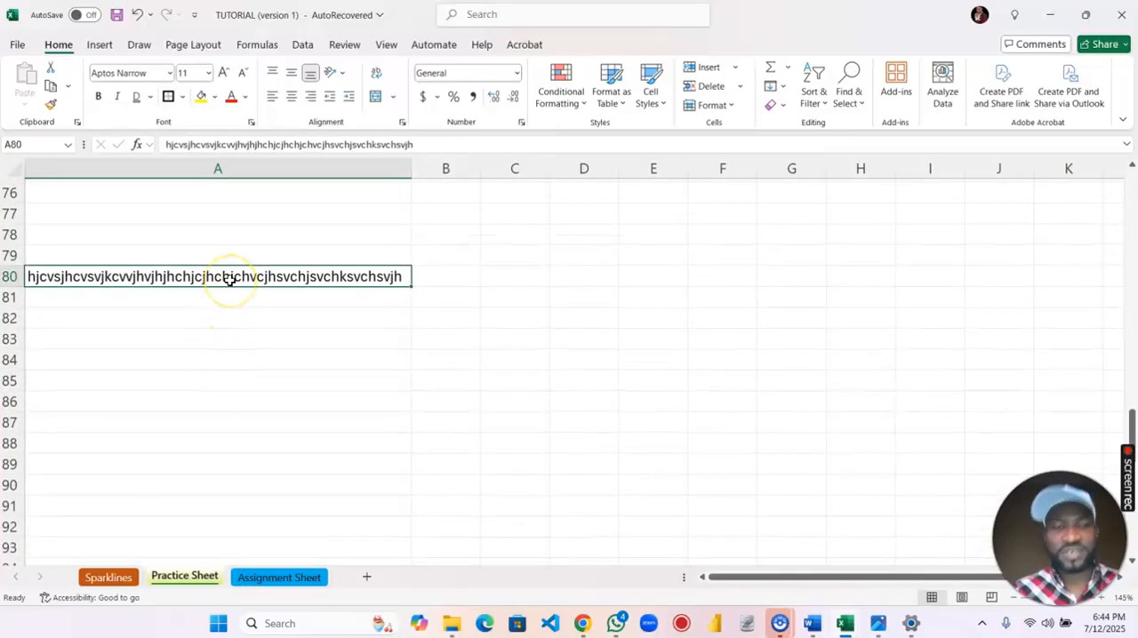
key("Delete")
scroll(230, 281, "down", 10)
scroll(230, 281, "up", 19)
scroll(229, 281, "up", 16)
Narrow column A so that it just fits the NAMES OF FOOTBALLERS heading.
left_click(211, 168)
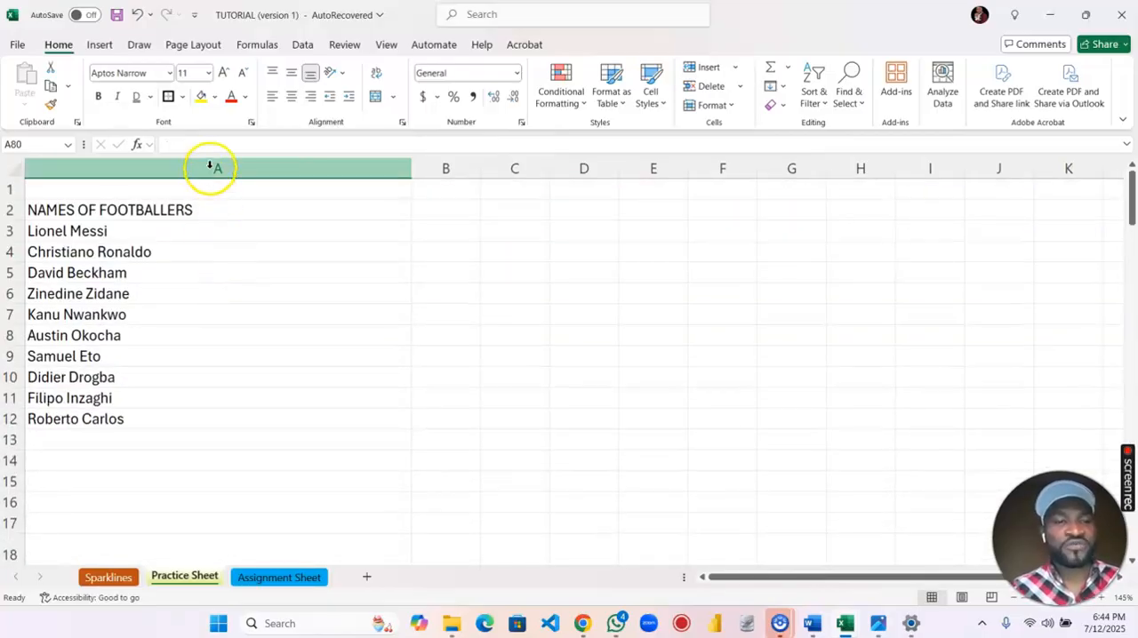
left_click_drag(411, 167, 207, 184)
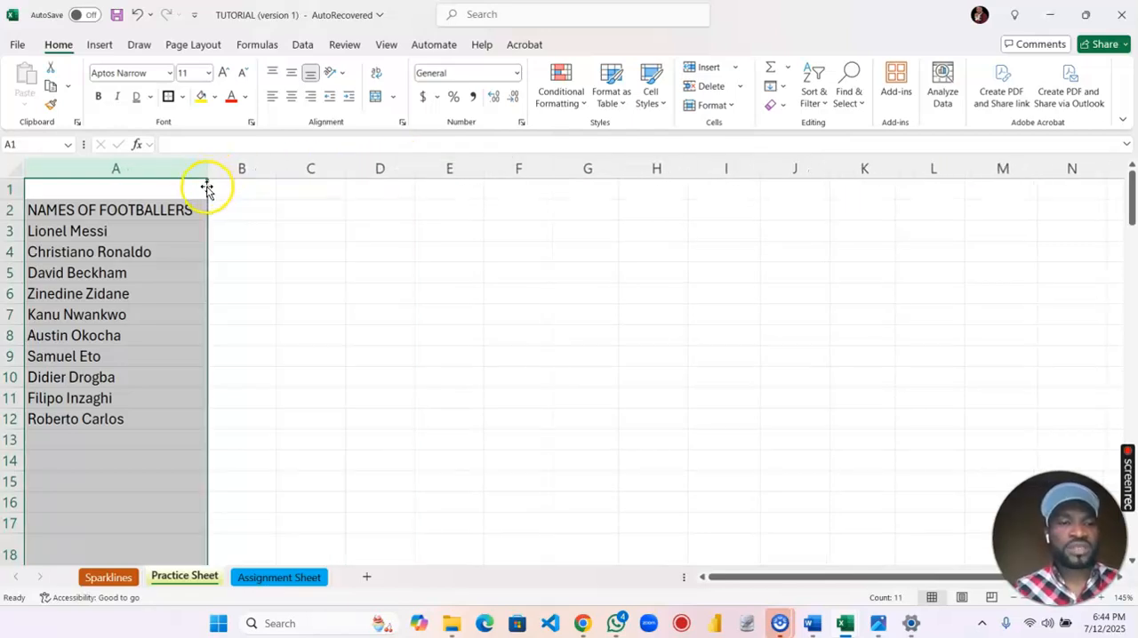
left_click(177, 255)
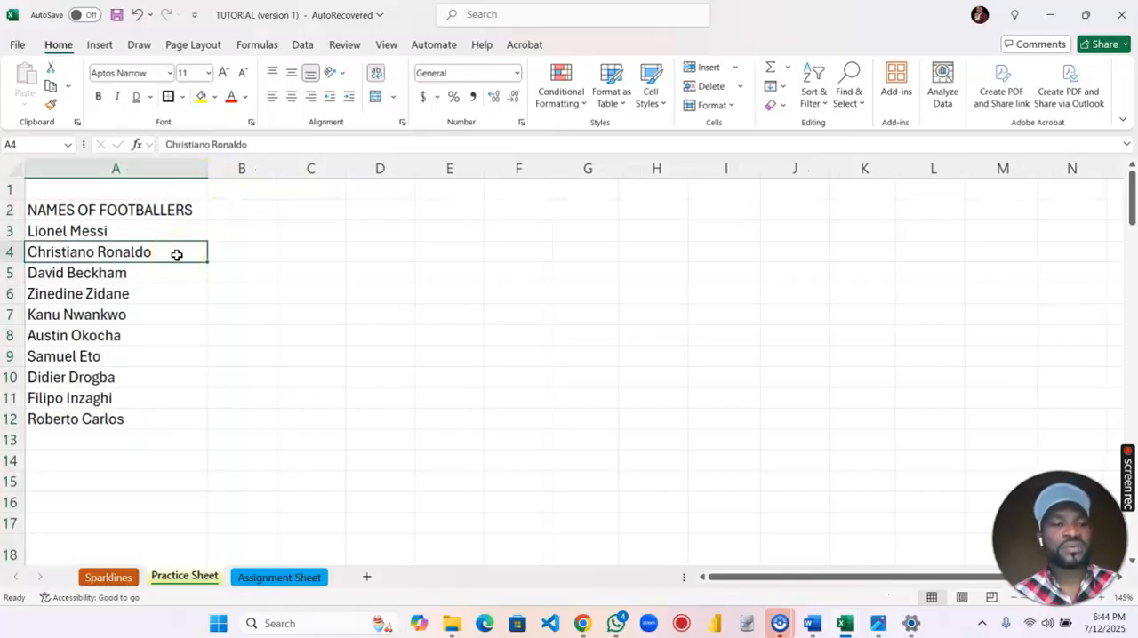
Add the heading COUNTRY in cell B2, beside the NAMES OF FOOTBALLERS heading.
left_click(234, 209)
type("CO")
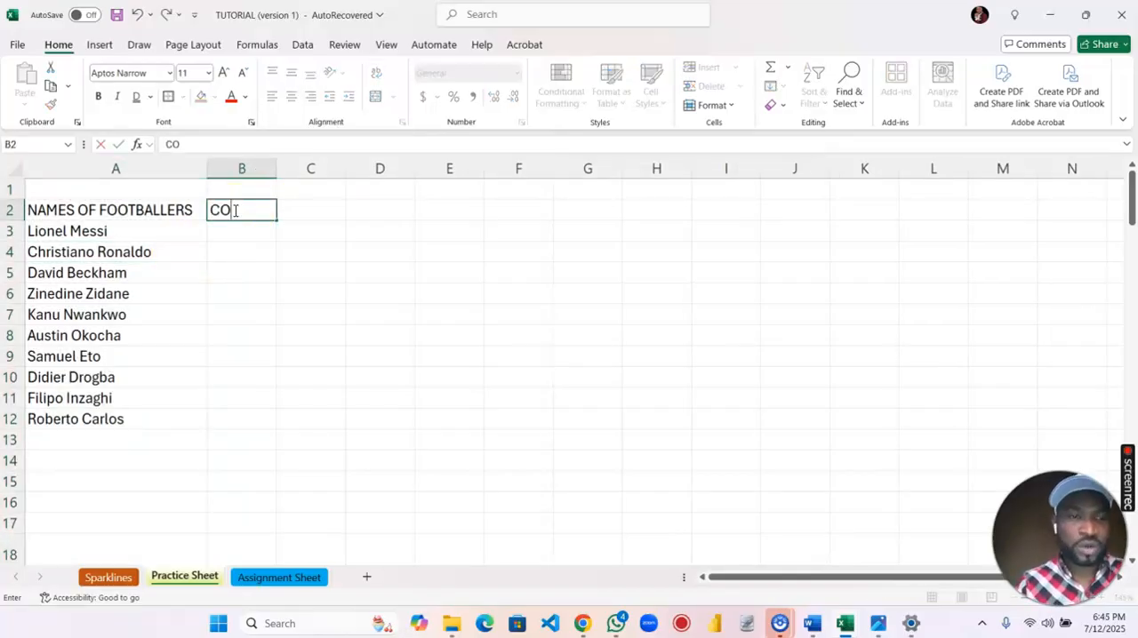
type("UNTRY")
key("Return")
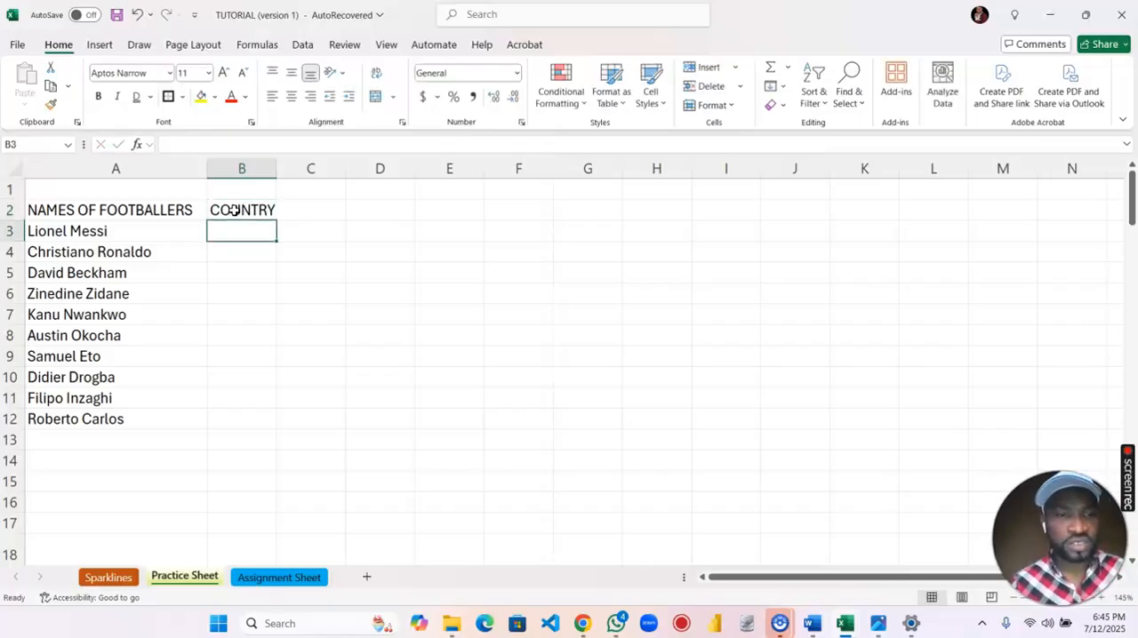
Fill cells B3 to B6 of the COUNTRY column with Argentina, Portugal, England and France.
type("Argentin")
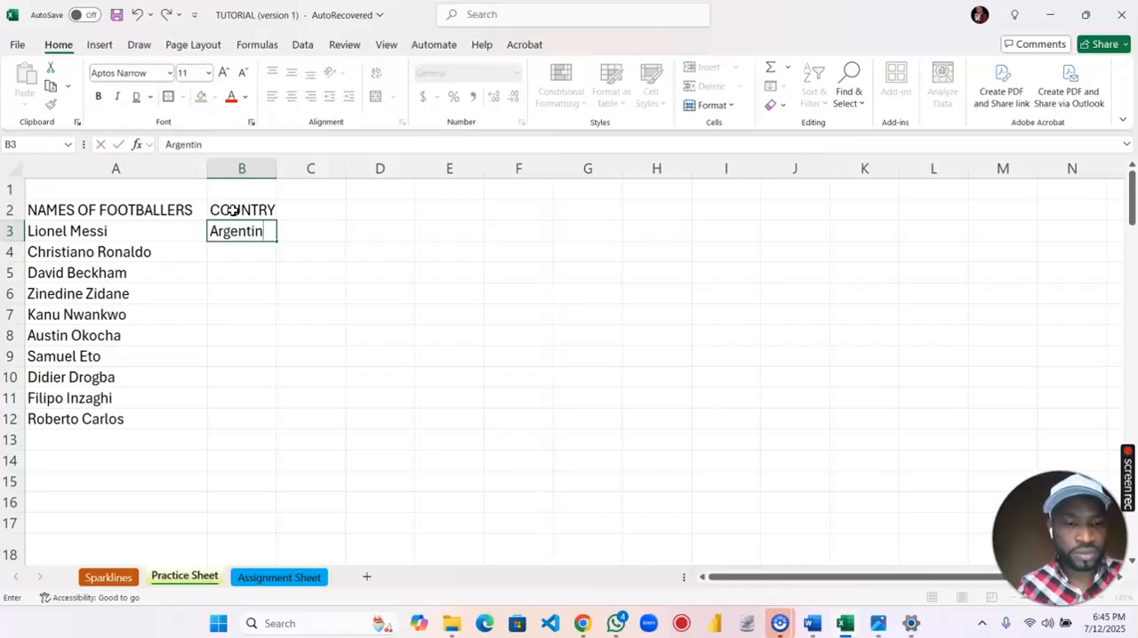
type("a")
key("Return")
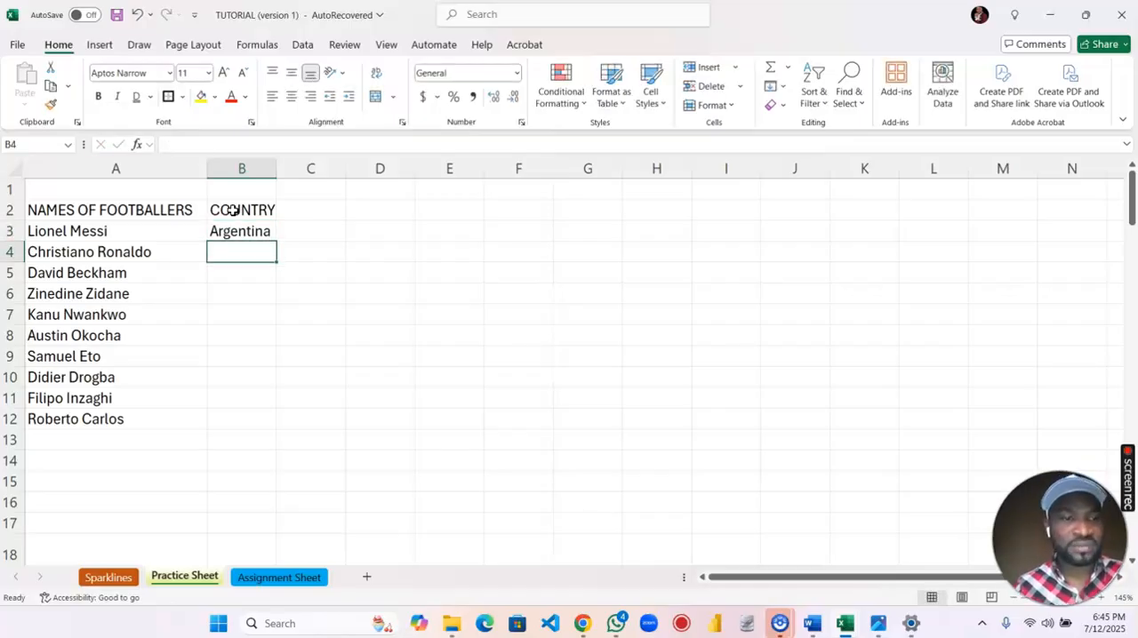
type("Portu")
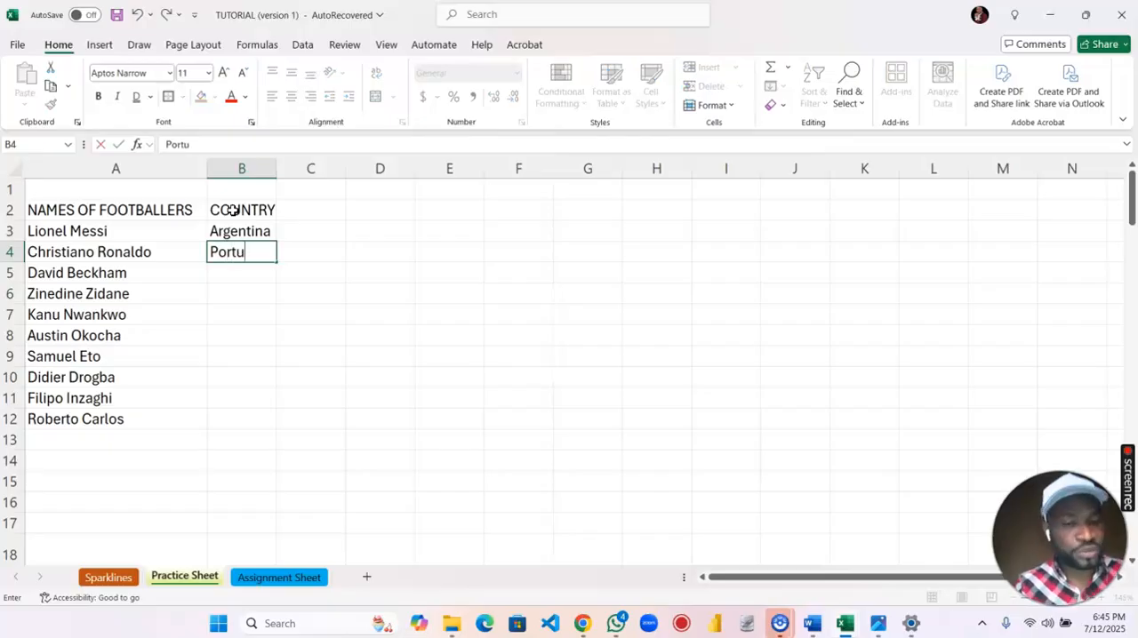
type("gal")
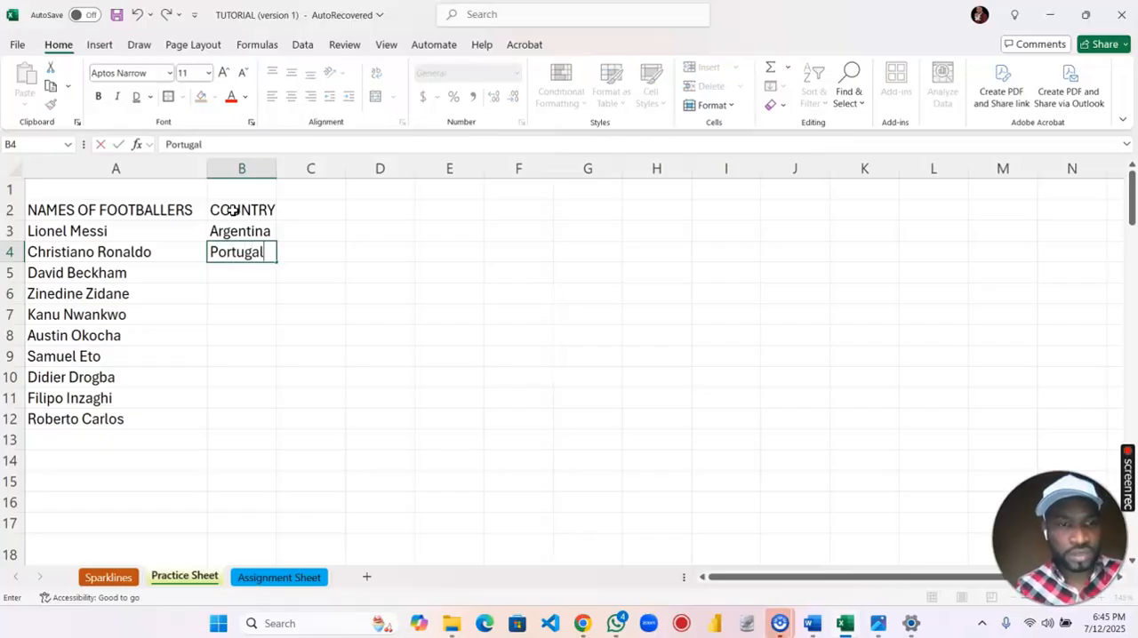
key("Return")
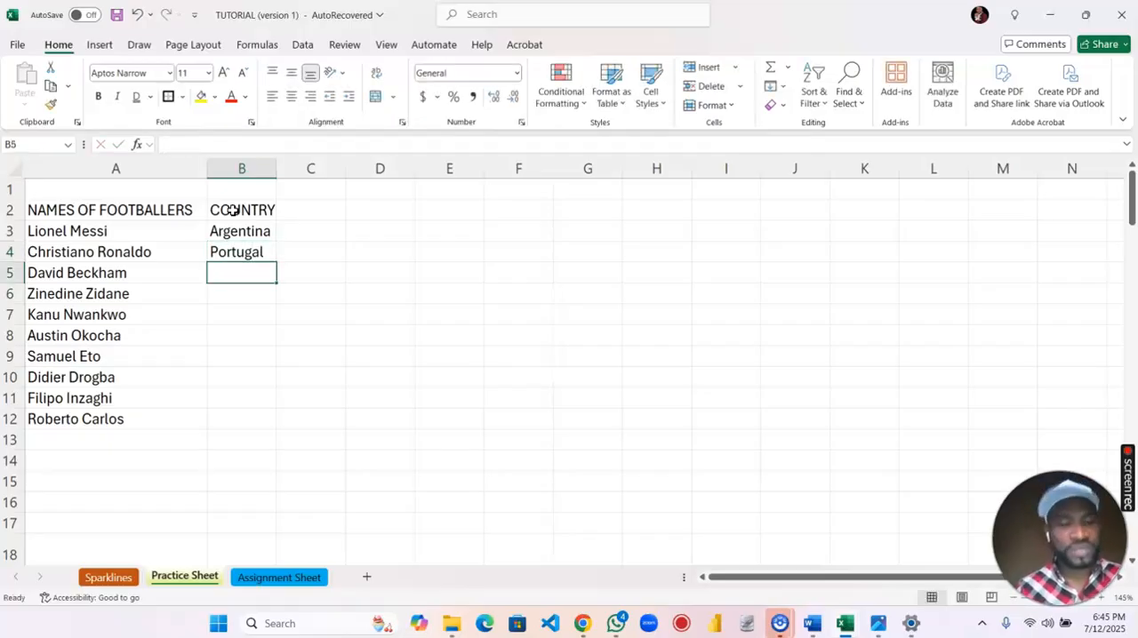
type("England")
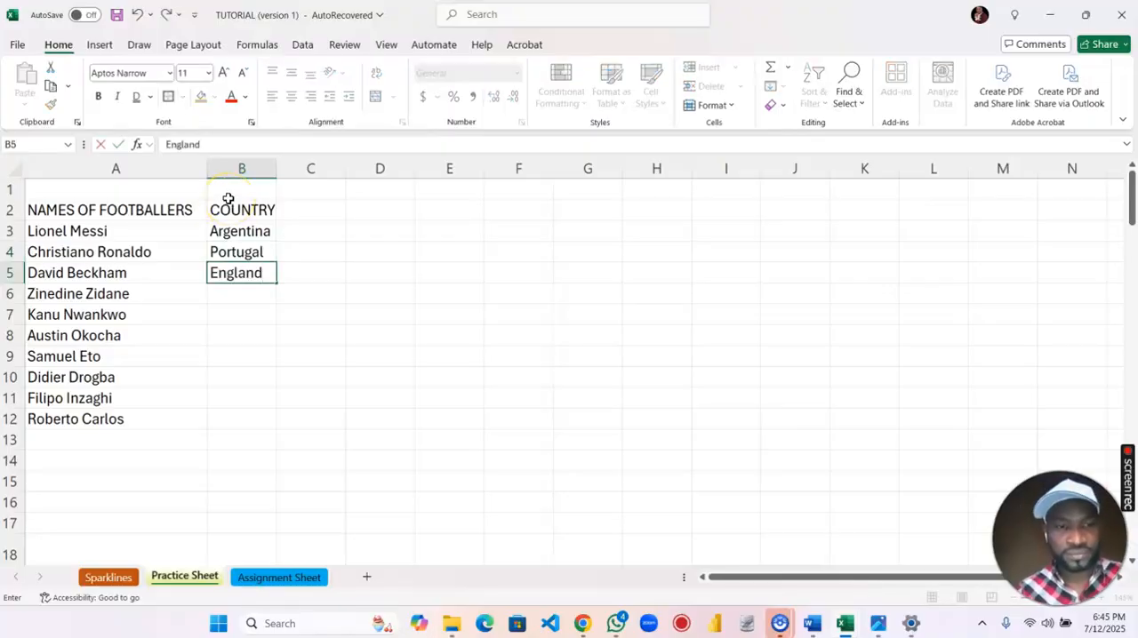
key("Return")
type("France")
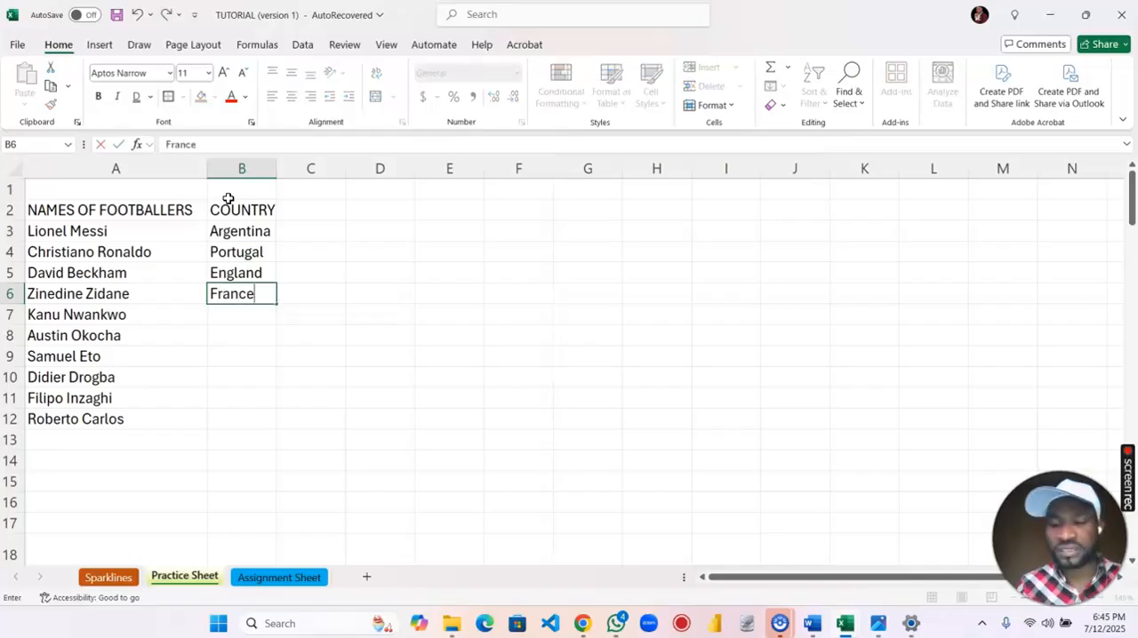
key("Return")
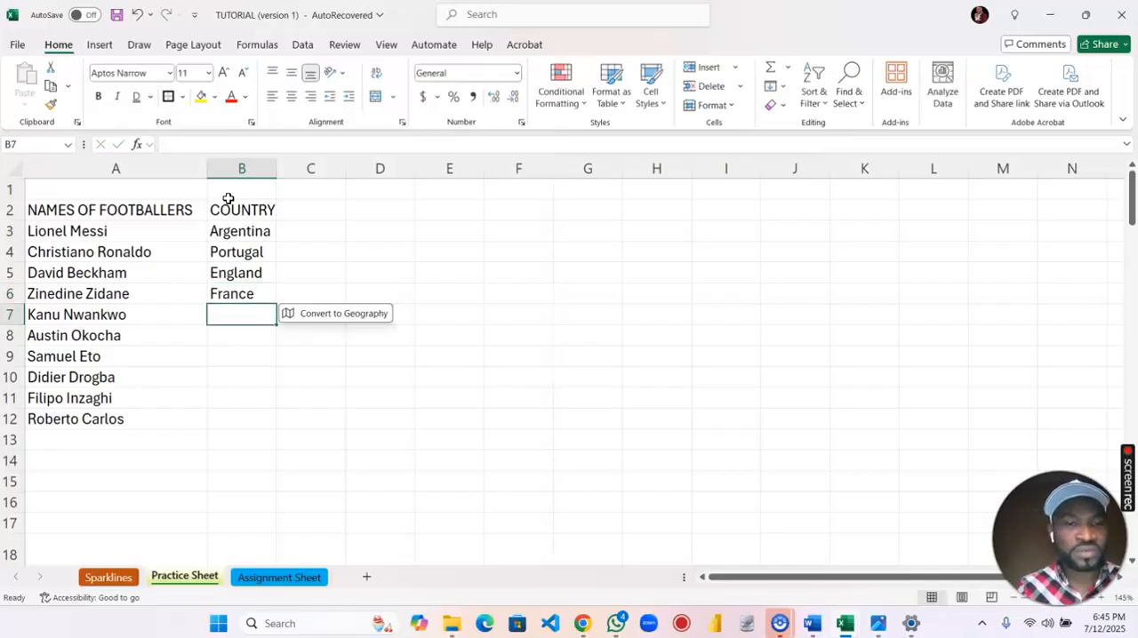
Enter Nigeria in cells B7 and B8, and Ivory Coast in cells B9 and B10.
type("Nigeria")
key("Return")
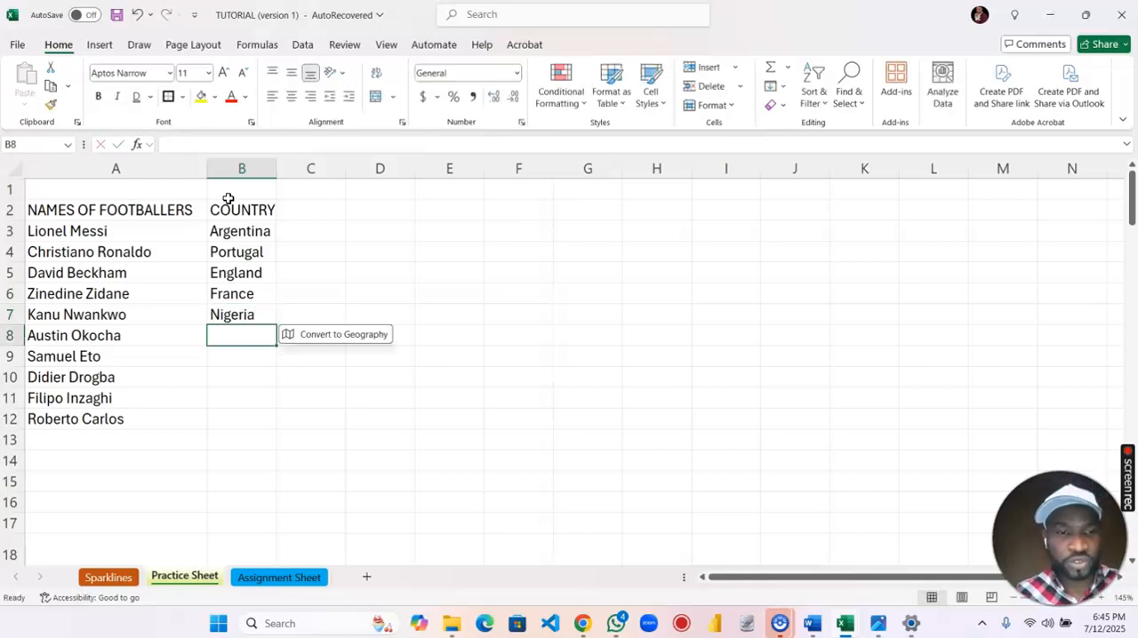
type("Nigeria")
key("Return")
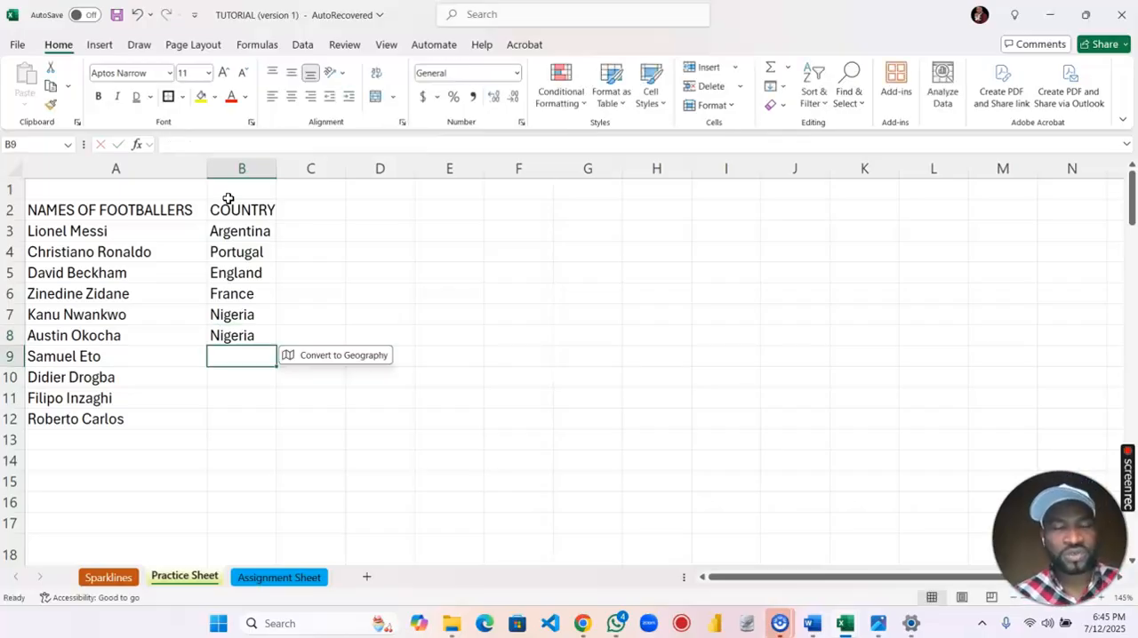
type("Iv")
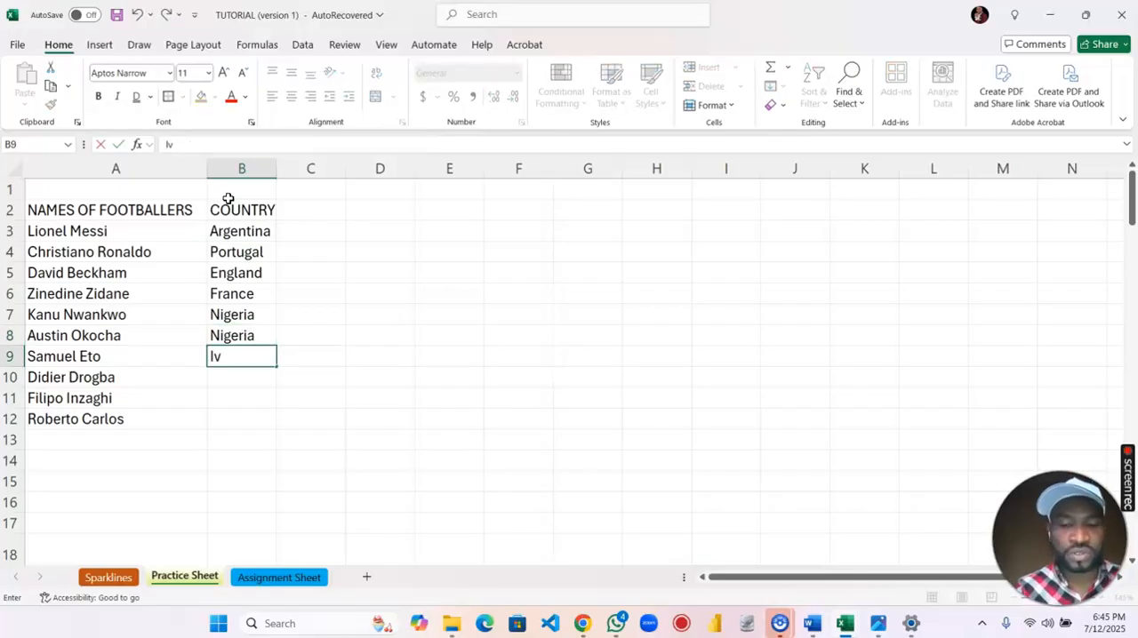
type("ory Coast")
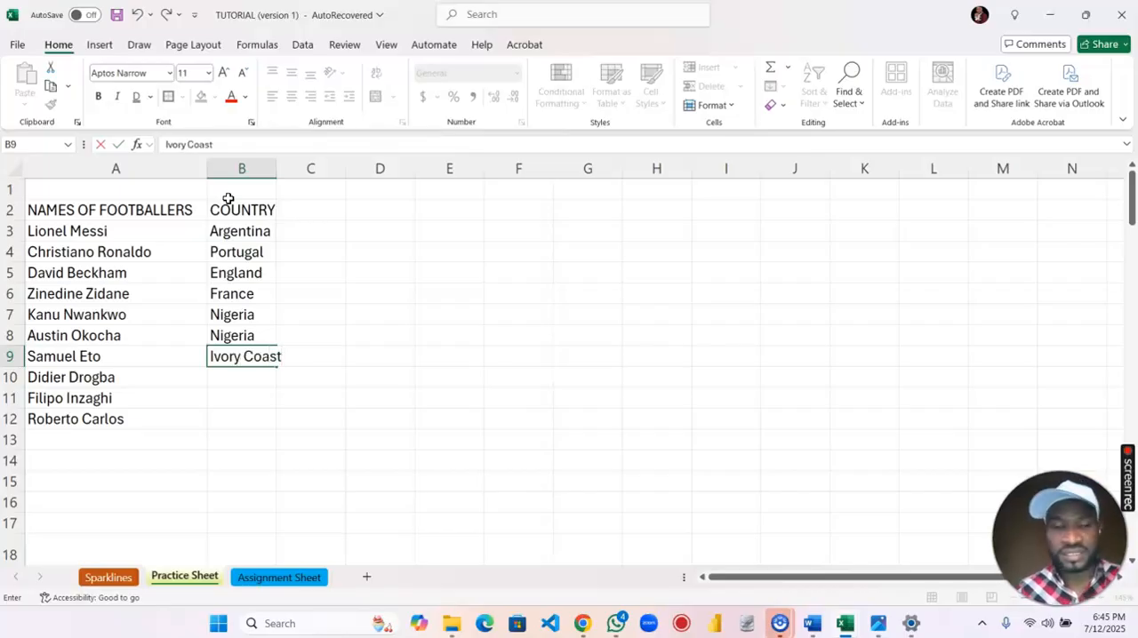
key("Return")
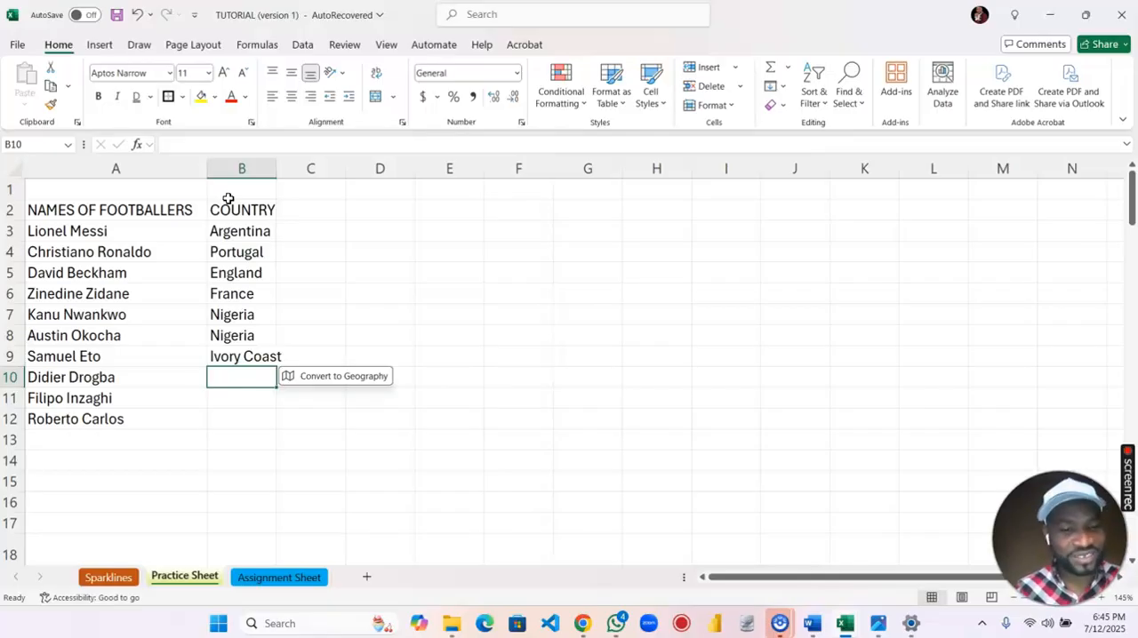
type("Ivory Coast")
key("Return")
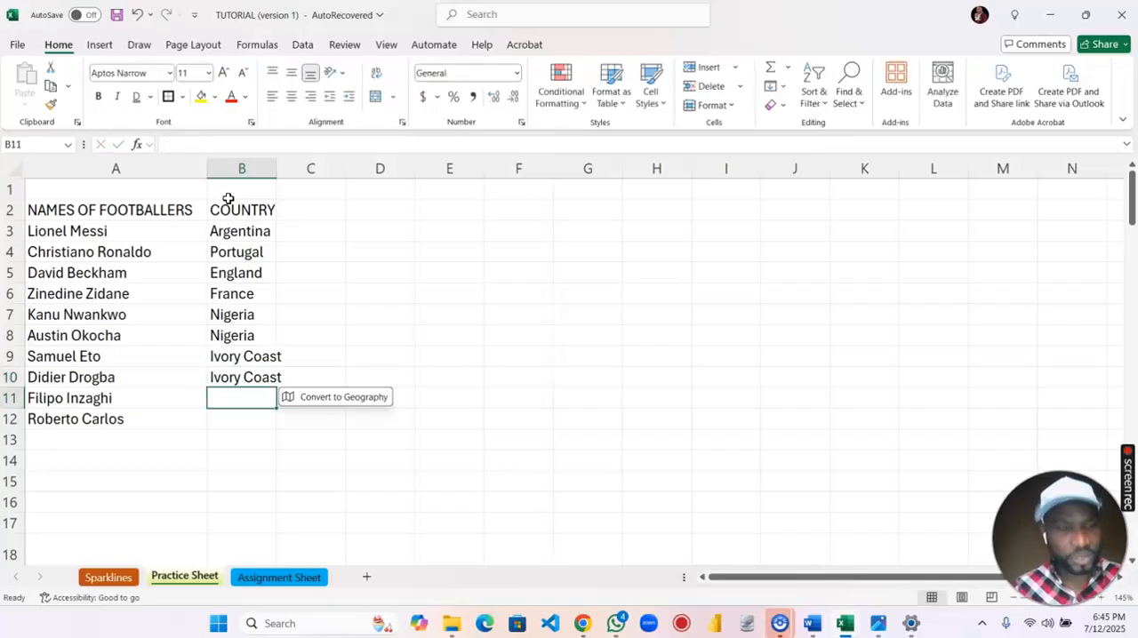
Correct the country in cell B9 to Cameroon.
key("Up")
key("Up")
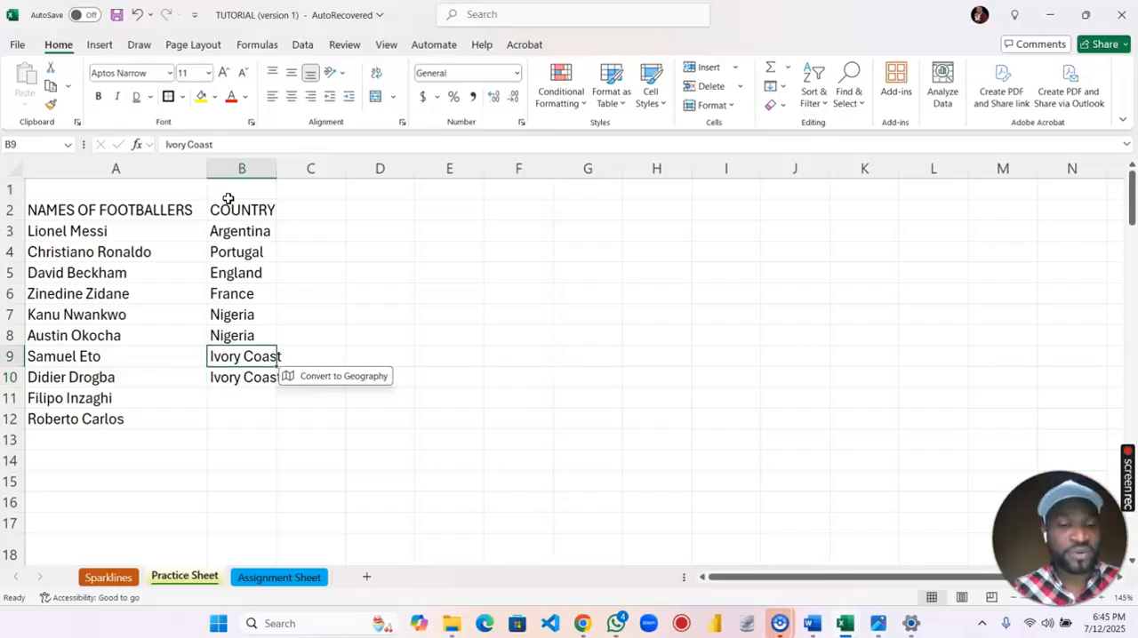
type("Cameroon")
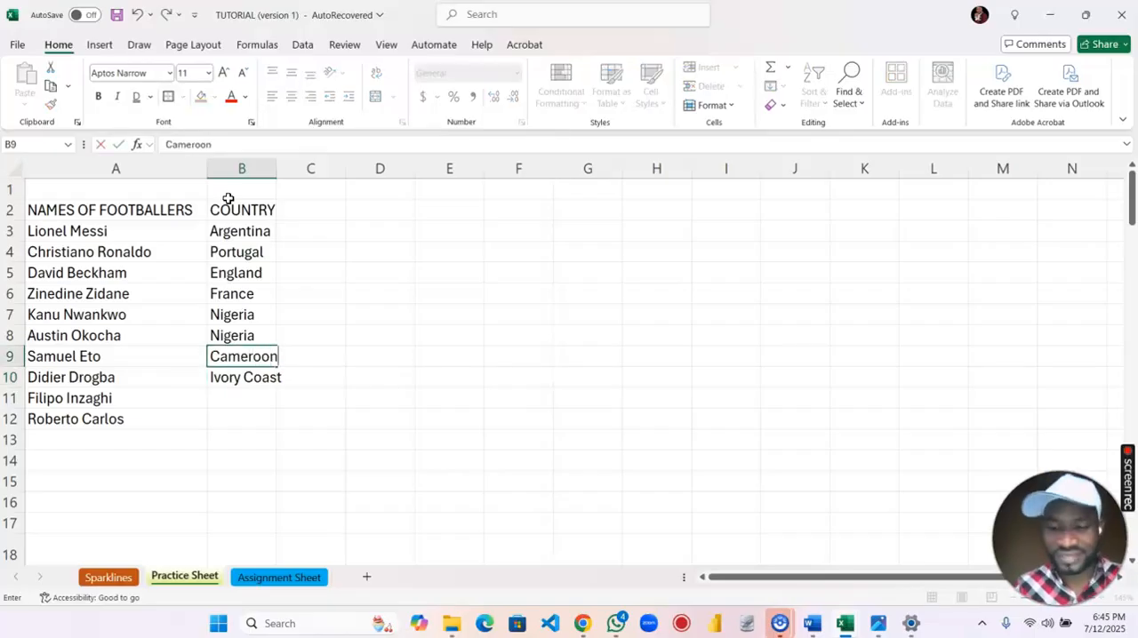
key("Return")
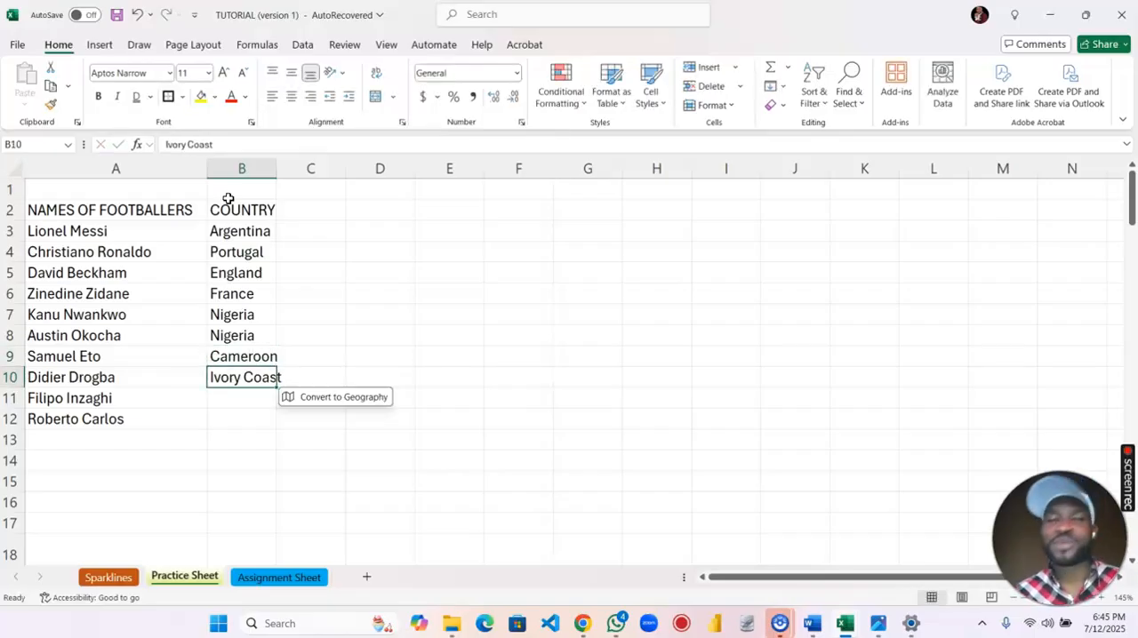
key("Return")
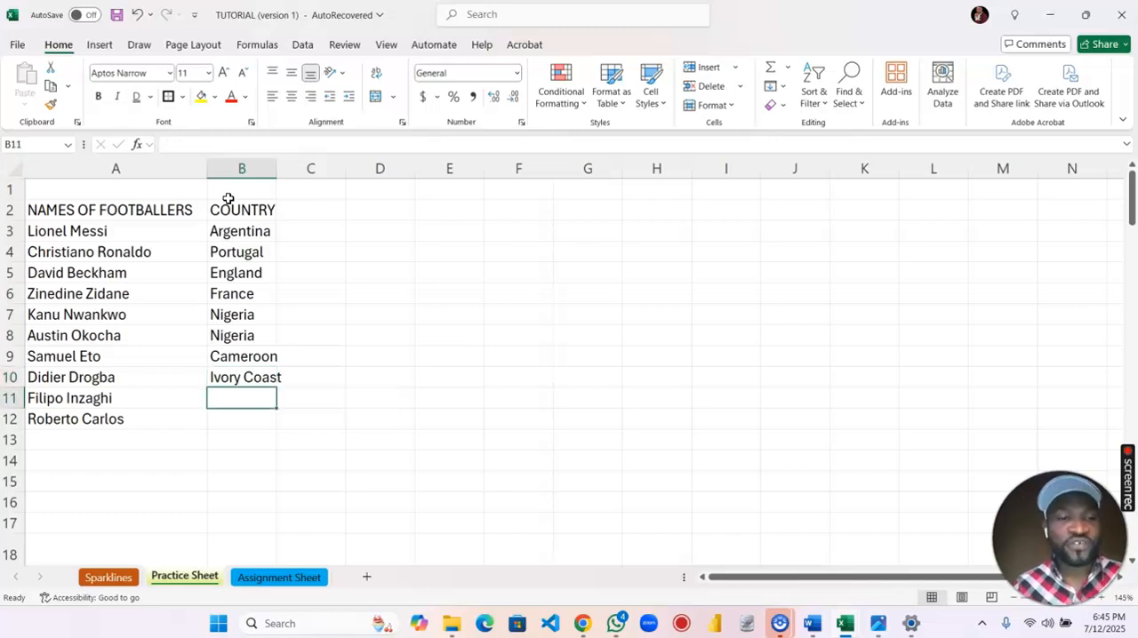
Complete the COUNTRY column with France in cell B11 and Brazil in cell B12.
type("France")
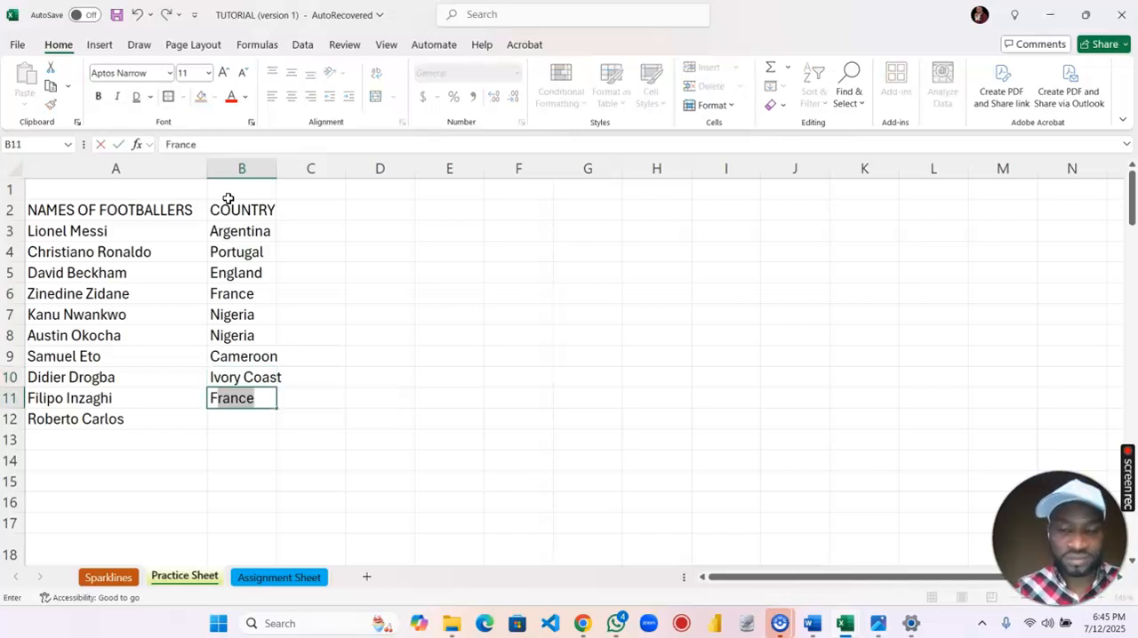
key("Return")
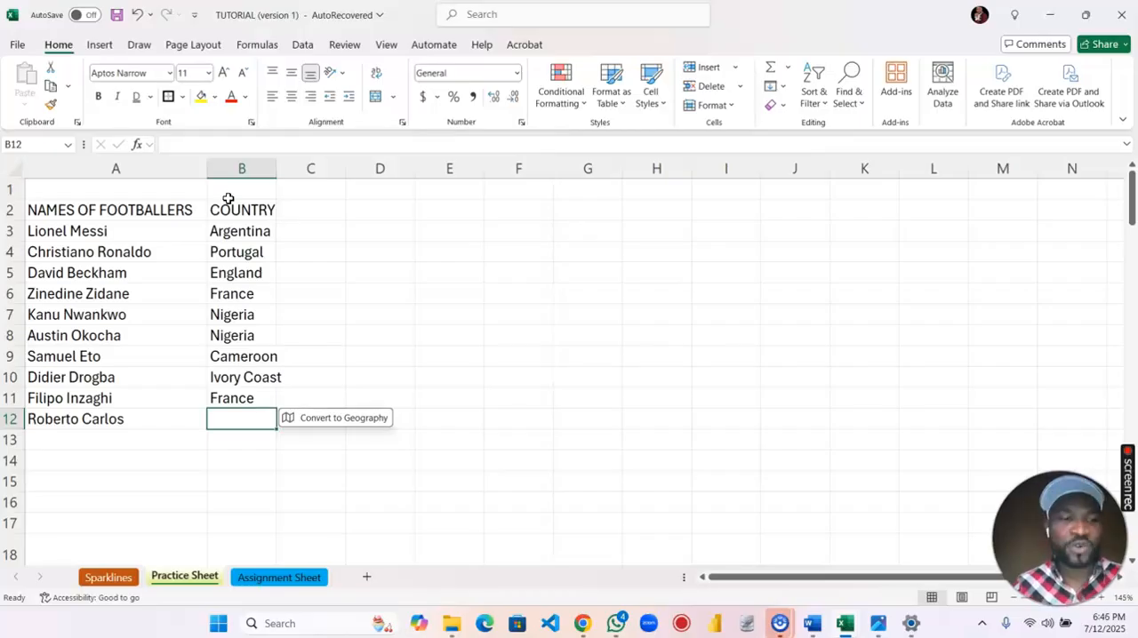
type("Brazi")
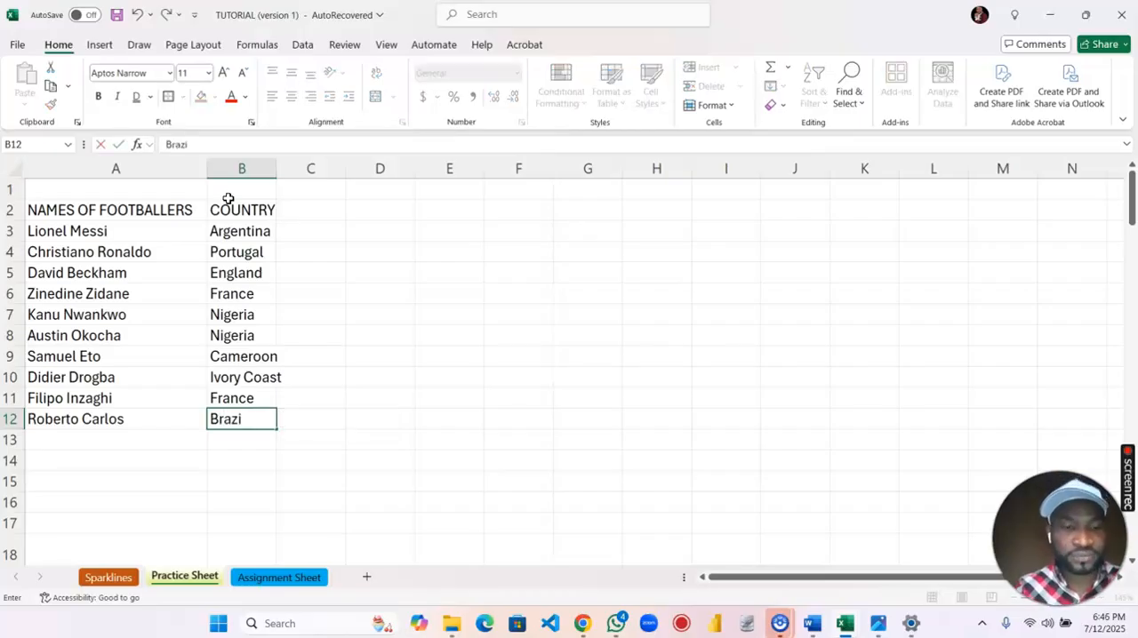
type("l")
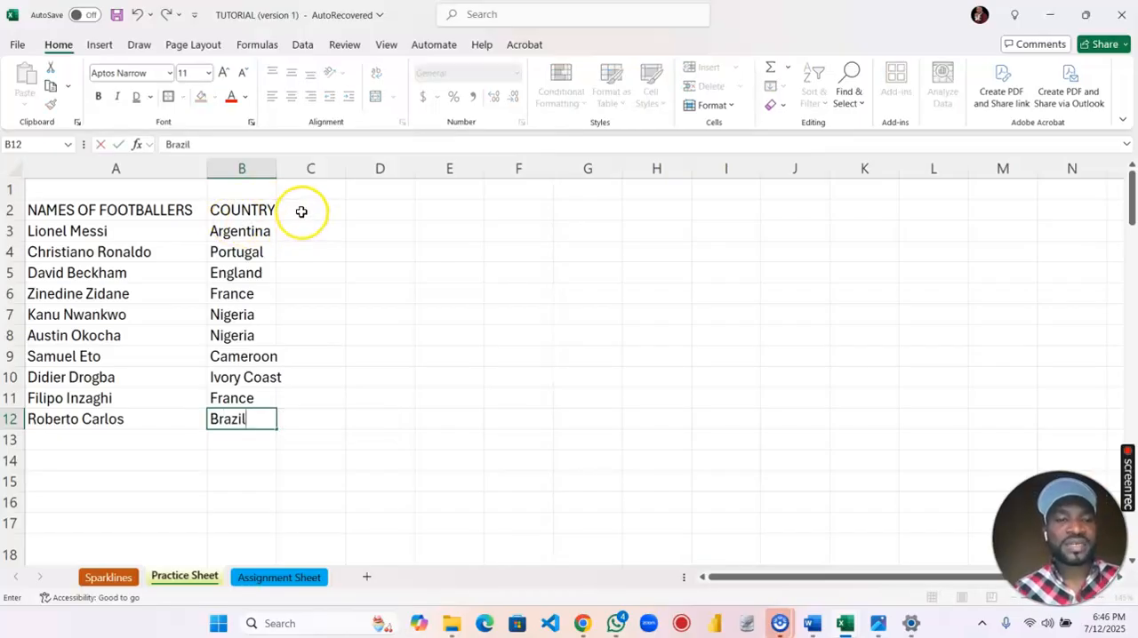
key("Return")
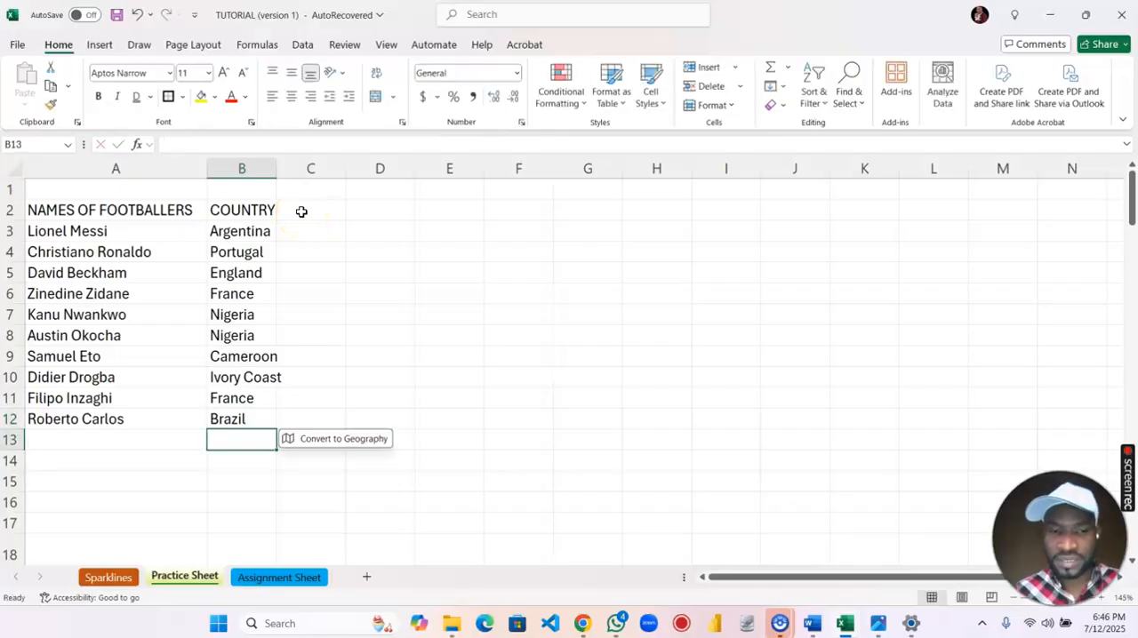
Switch to the Photos app and read the slide on entering numbers and text alignment.
mouse_move(885, 629)
left_click(864, 564)
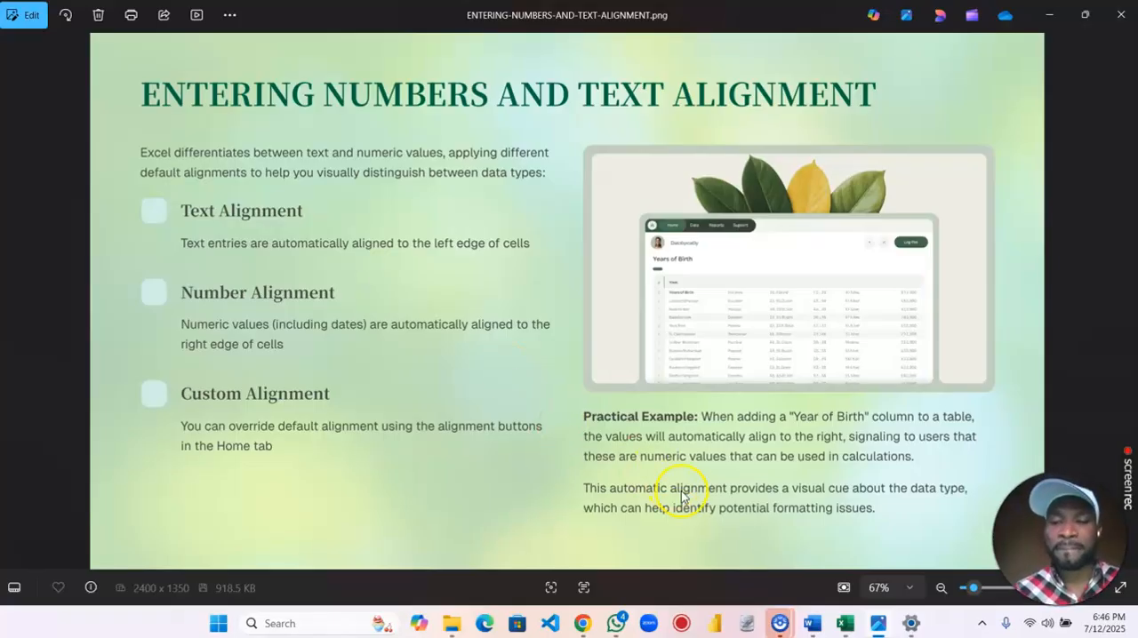
Switch to the TUTORIAL workbook in Excel and widen the NAMES OF FOOTBALLERS and COUNTRY columns.
mouse_move(844, 622)
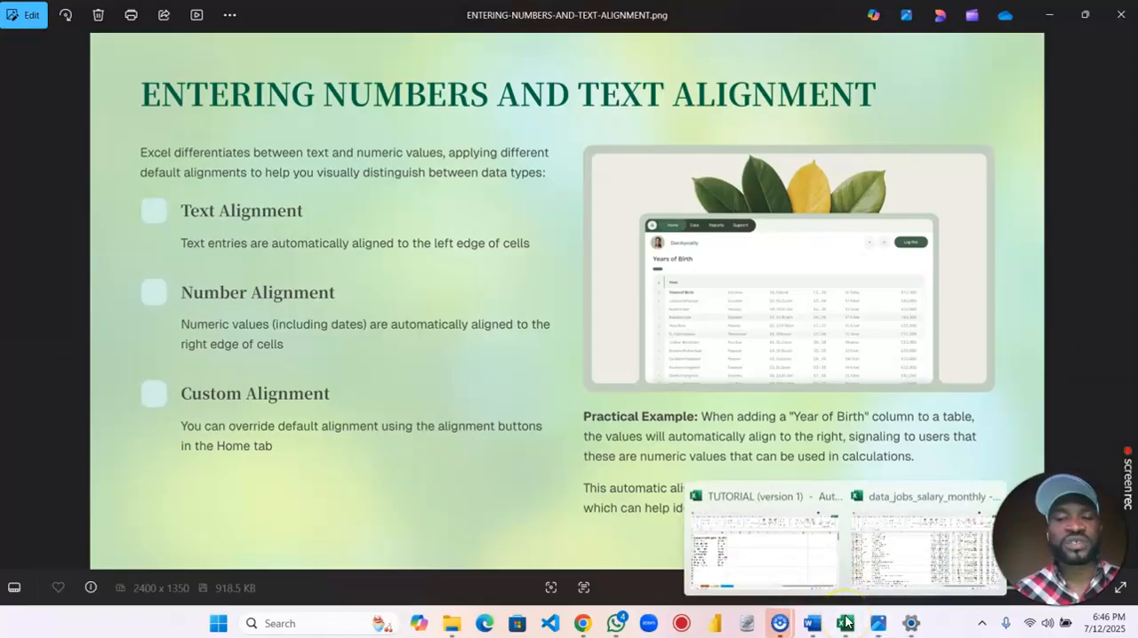
left_click(782, 562)
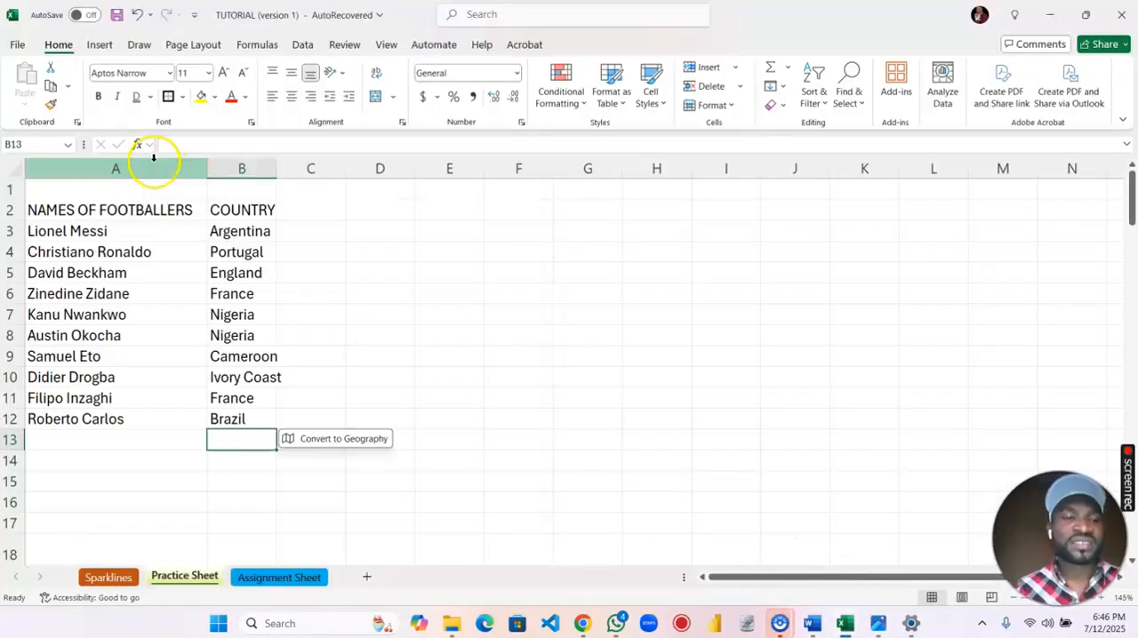
left_click_drag(206, 170, 287, 171)
left_click_drag(356, 166, 429, 170)
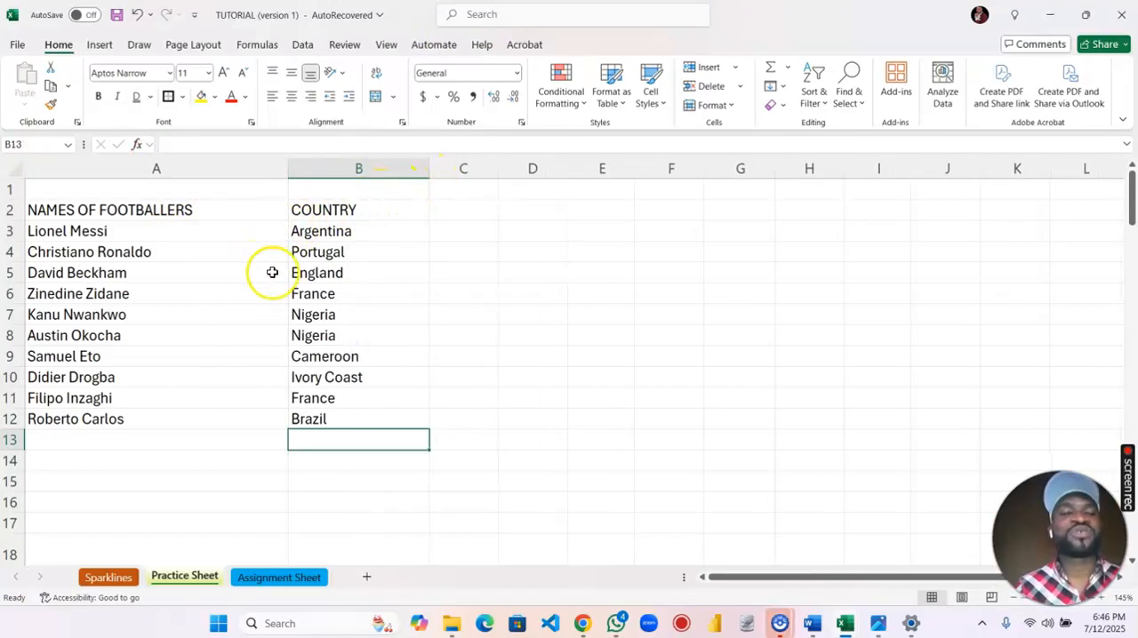
Enter the header JERSEY NUMBER in cell C2 and autofit the width of column C.
left_click(458, 216)
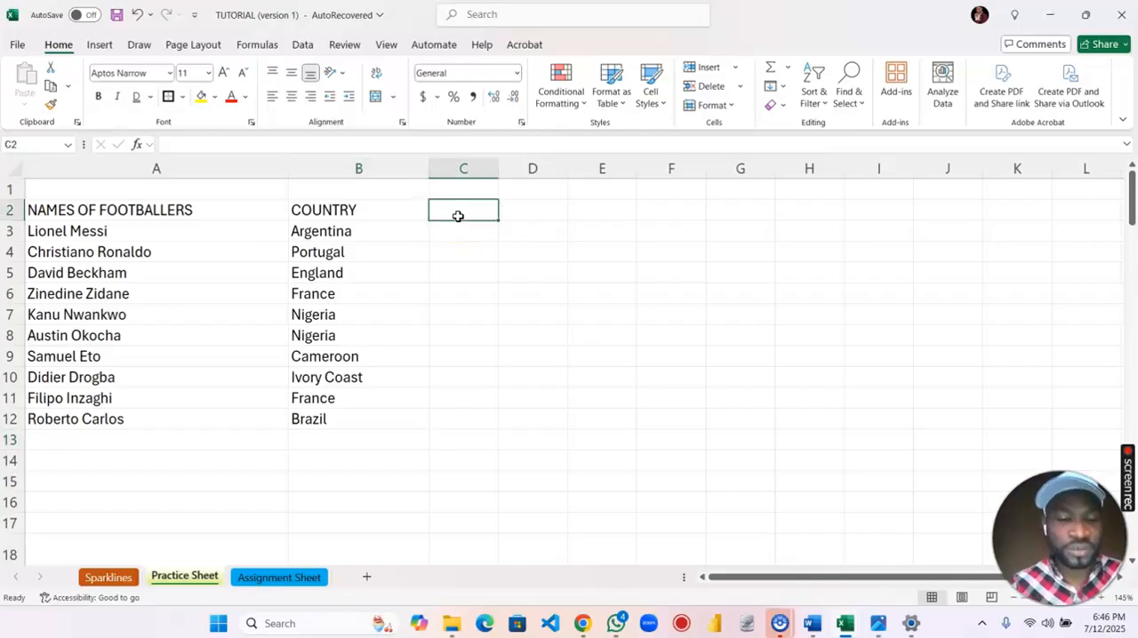
type("JERSEY NUMBER")
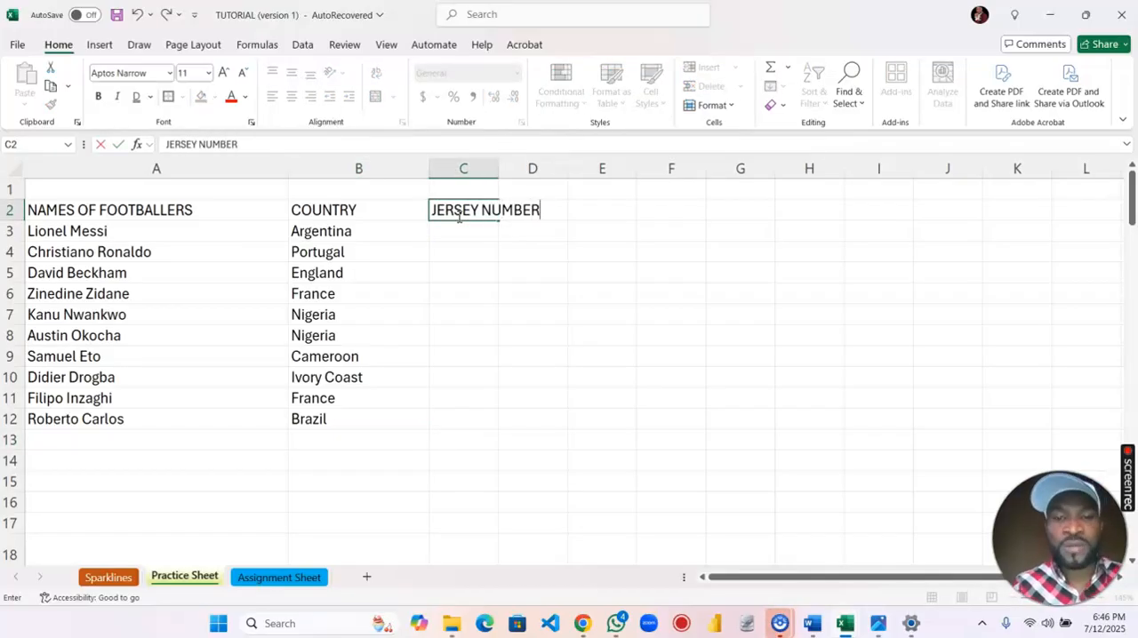
key("Return")
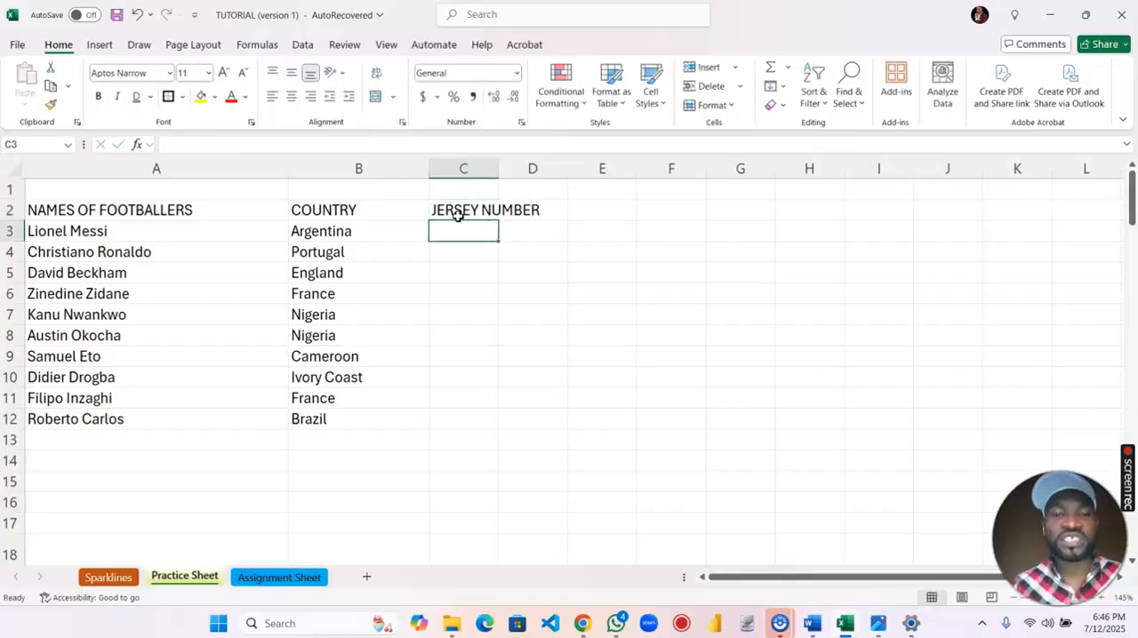
double_click(498, 164)
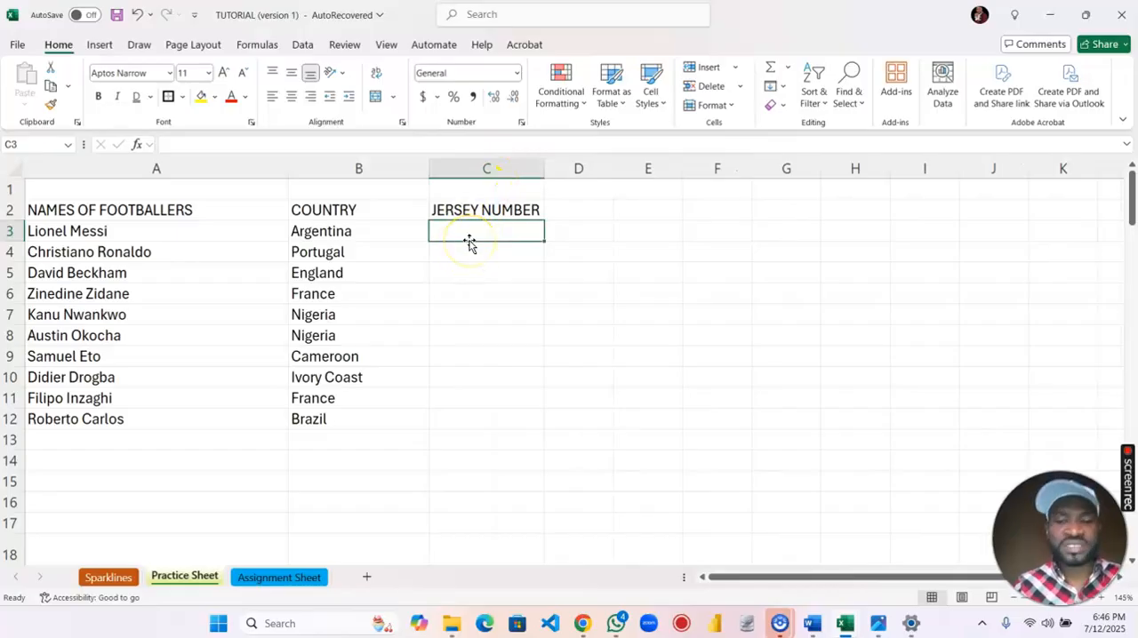
Enter the jersey numbers 10, 7, 7, 5 and 4 in cells C3 to C7.
type("10")
key("Return")
type("7")
key("Return")
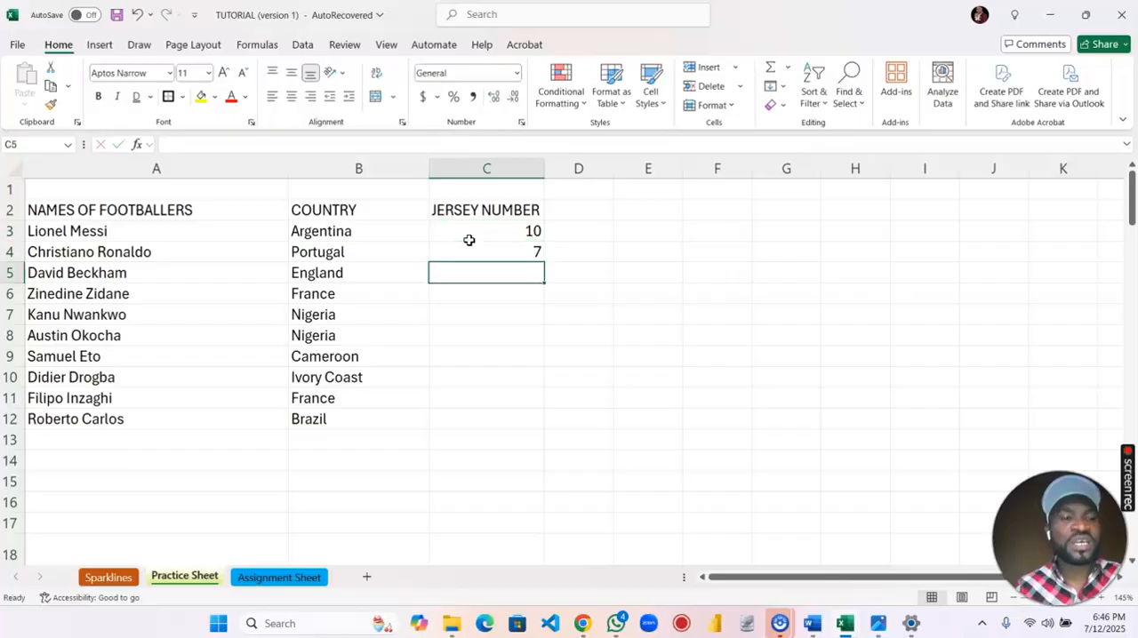
type("7")
key("Return")
type("5")
key("Return")
type("4")
key("Return")
Complete the JERSEY NUMBER column with 10, 8, 7, 9 and 6 in cells C8 to C12.
type("10")
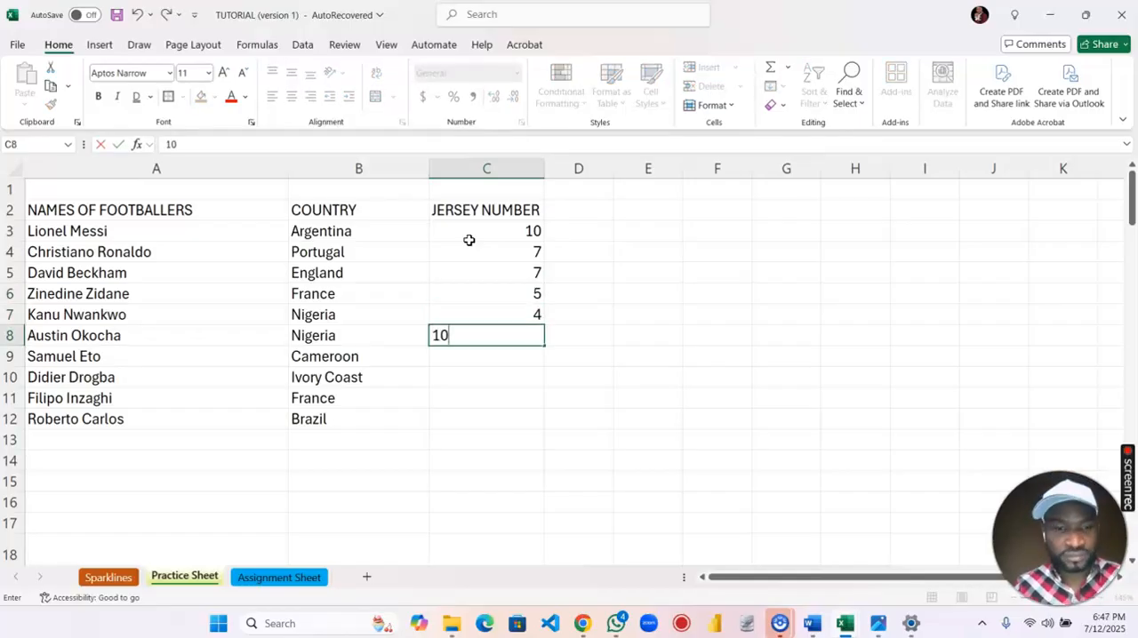
key("Return")
type("8")
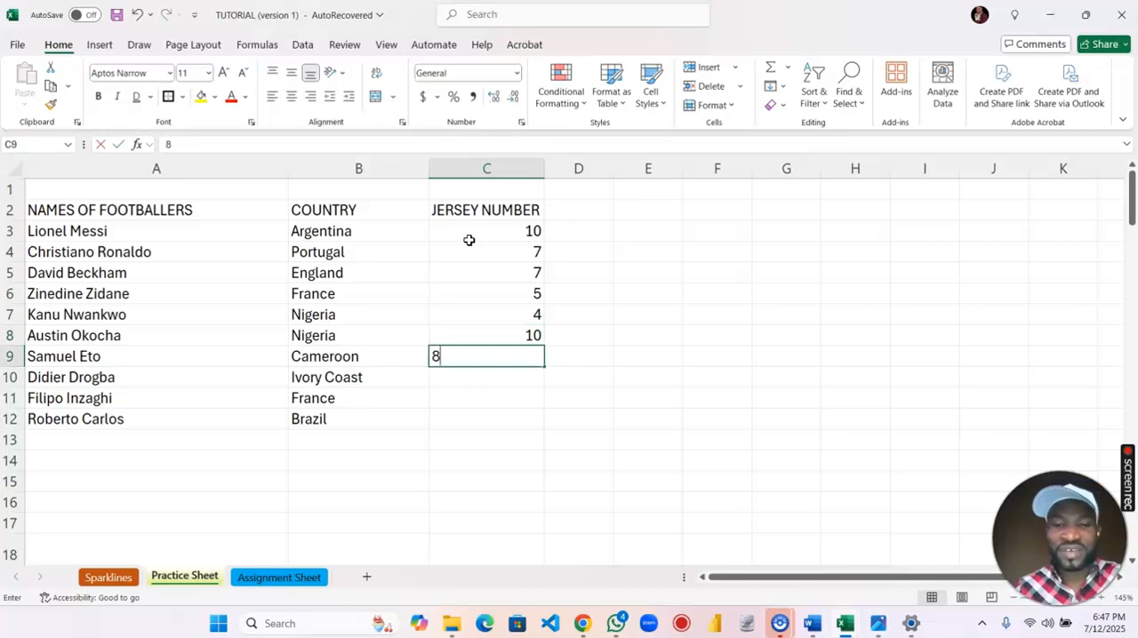
key("Return")
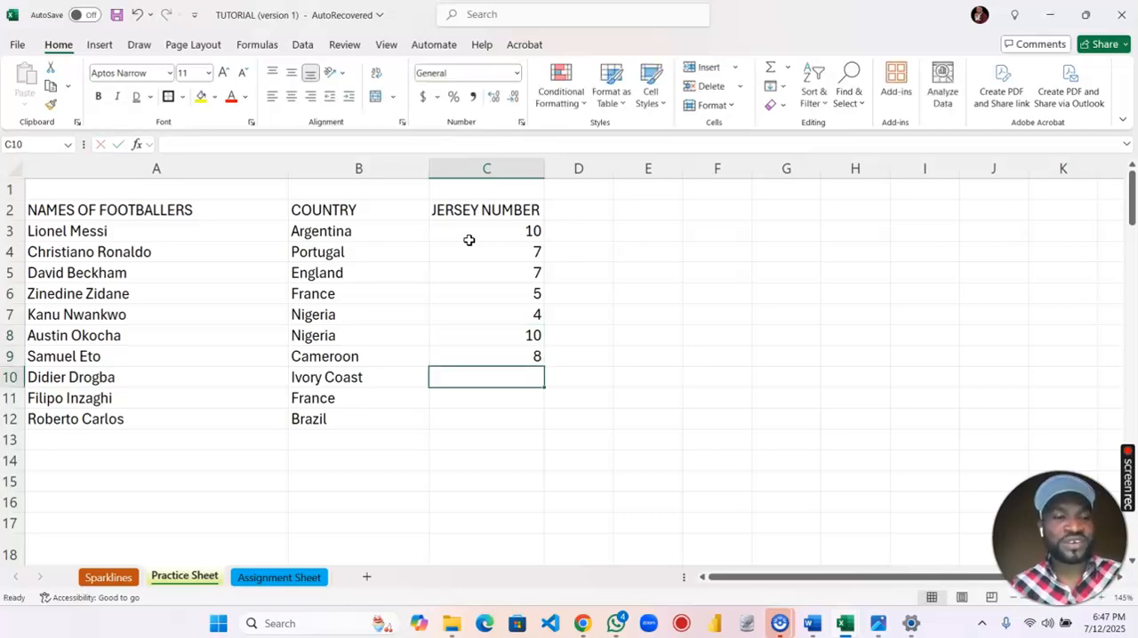
type("7")
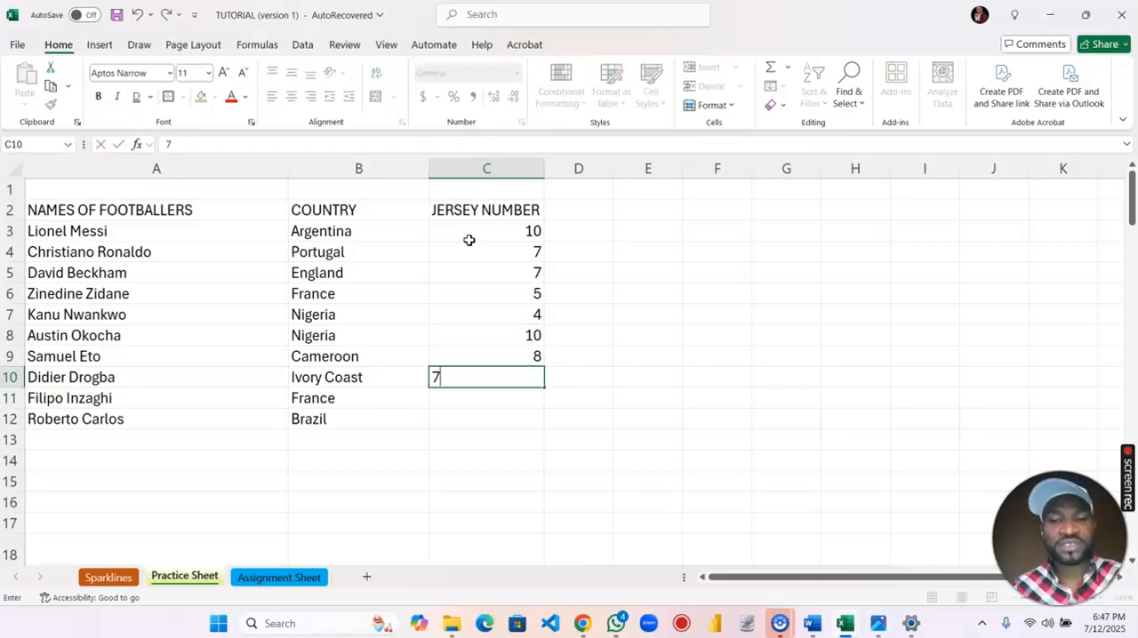
key("Return")
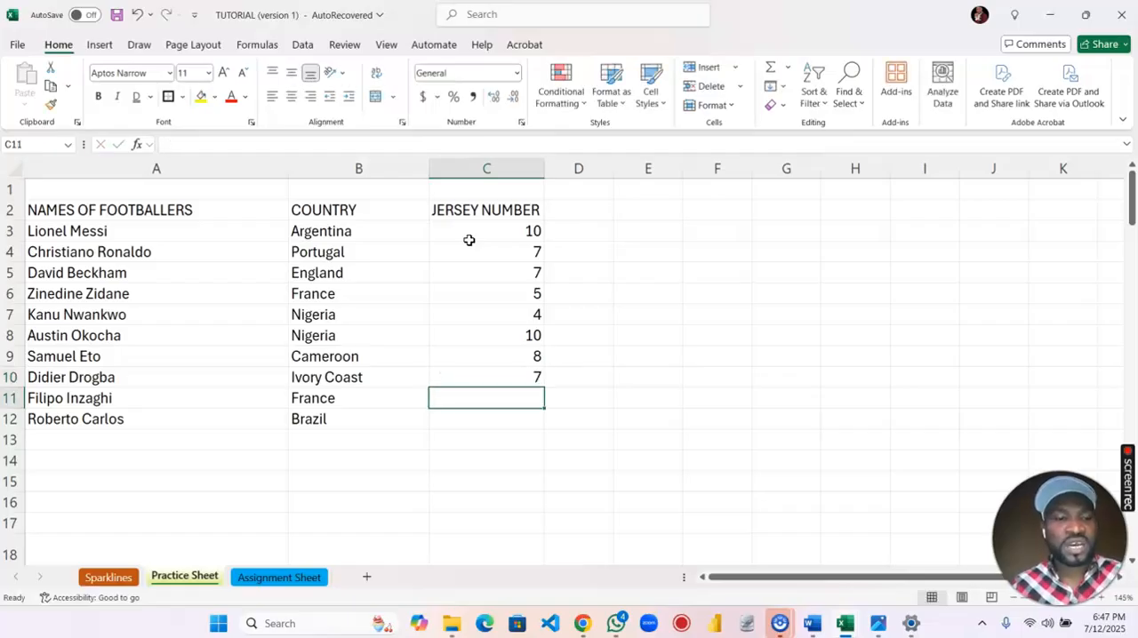
type("9")
key("Return")
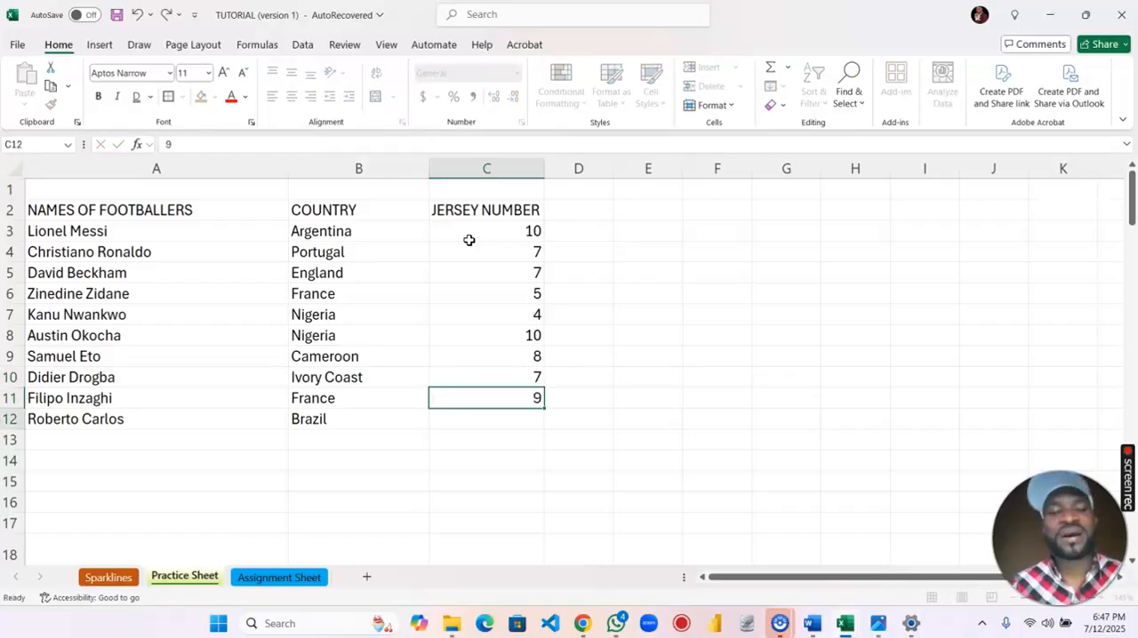
type("6")
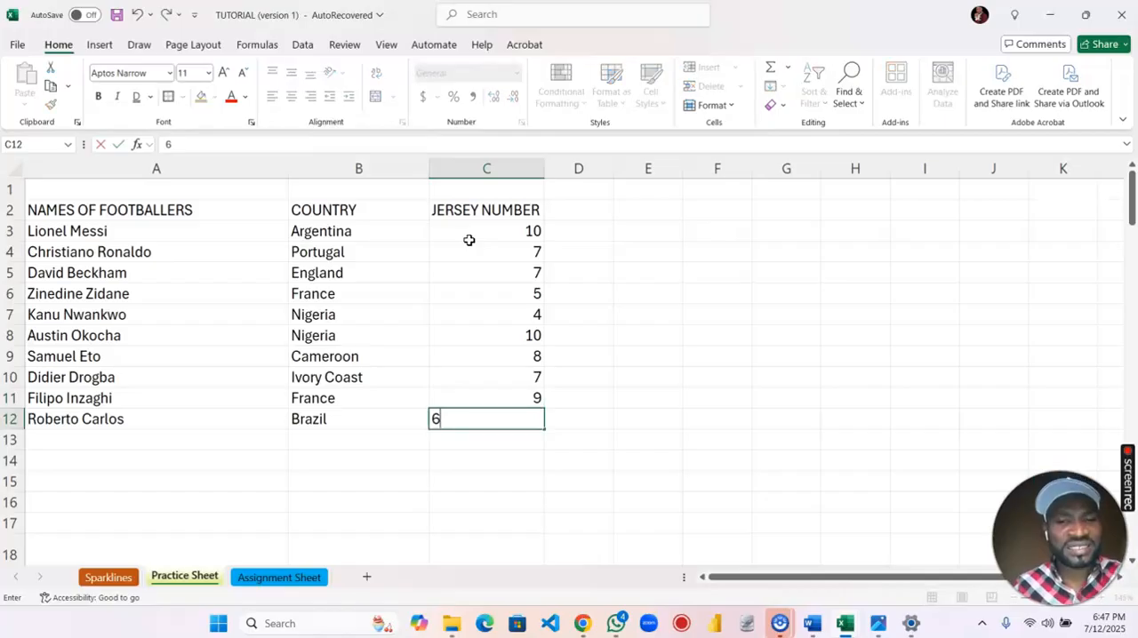
key("Return")
key("Up")
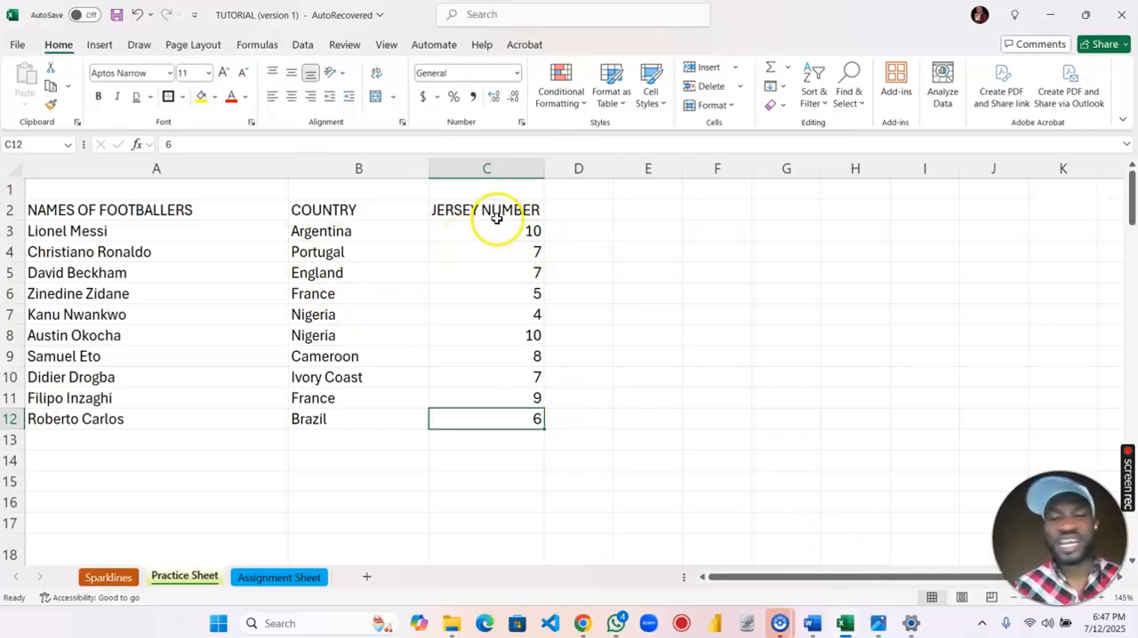
Review the number and text alignment slide in the Photos app and return to the TUTORIAL workbook in Excel.
left_click(878, 623)
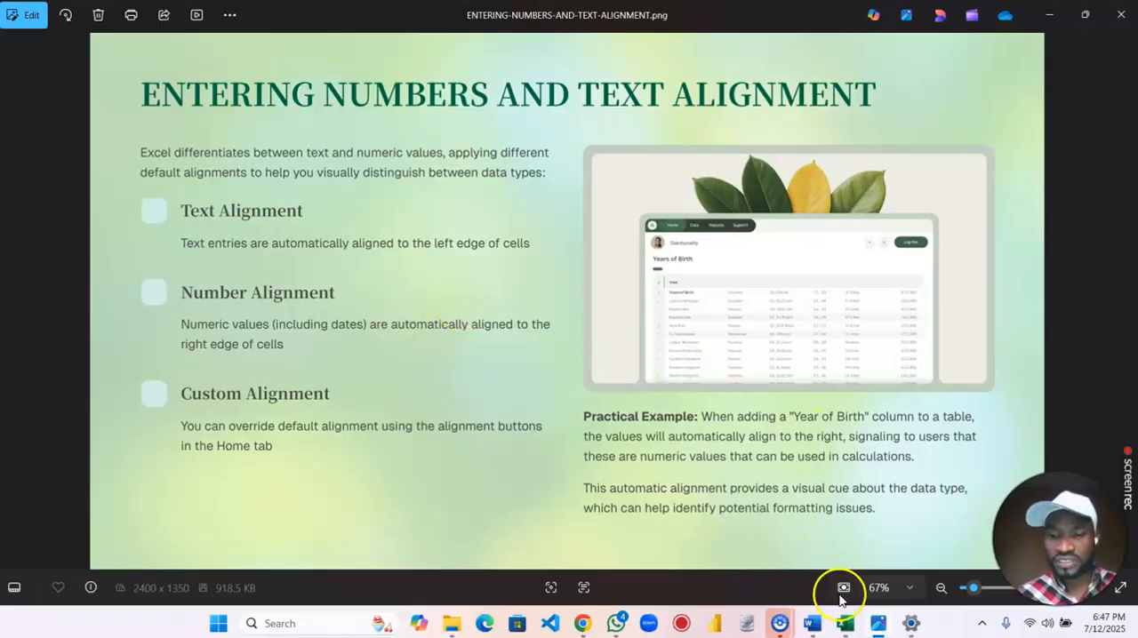
mouse_move(845, 623)
left_click(792, 558)
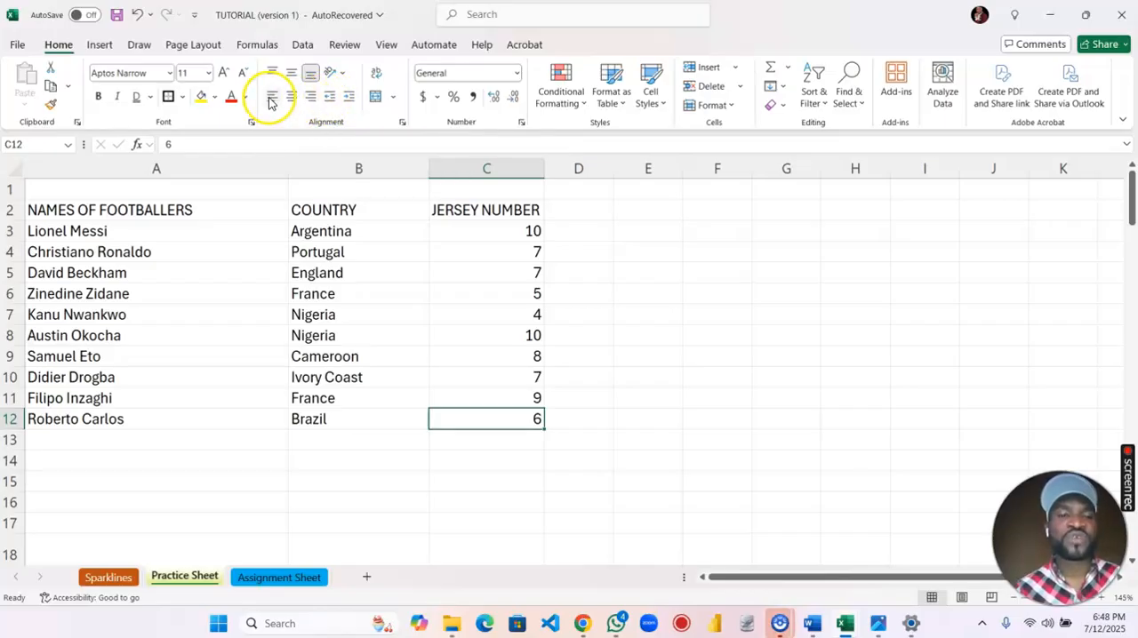
Try centre, right and left alignment on the NAMES OF FOOTBALLERS header in cell A2.
left_click(115, 212)
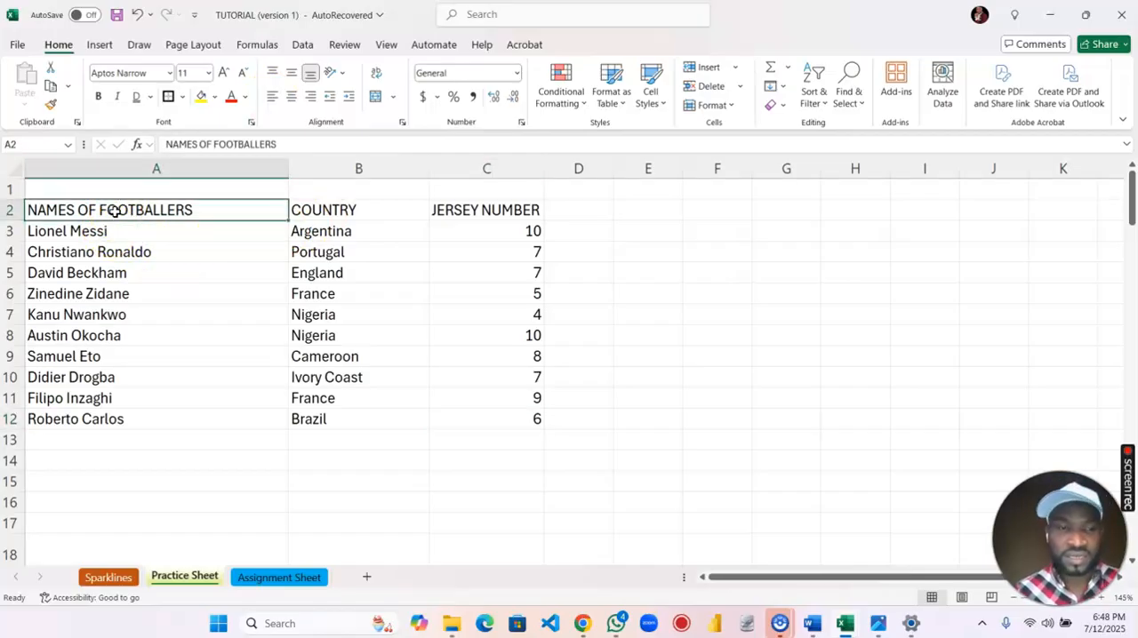
left_click(290, 98)
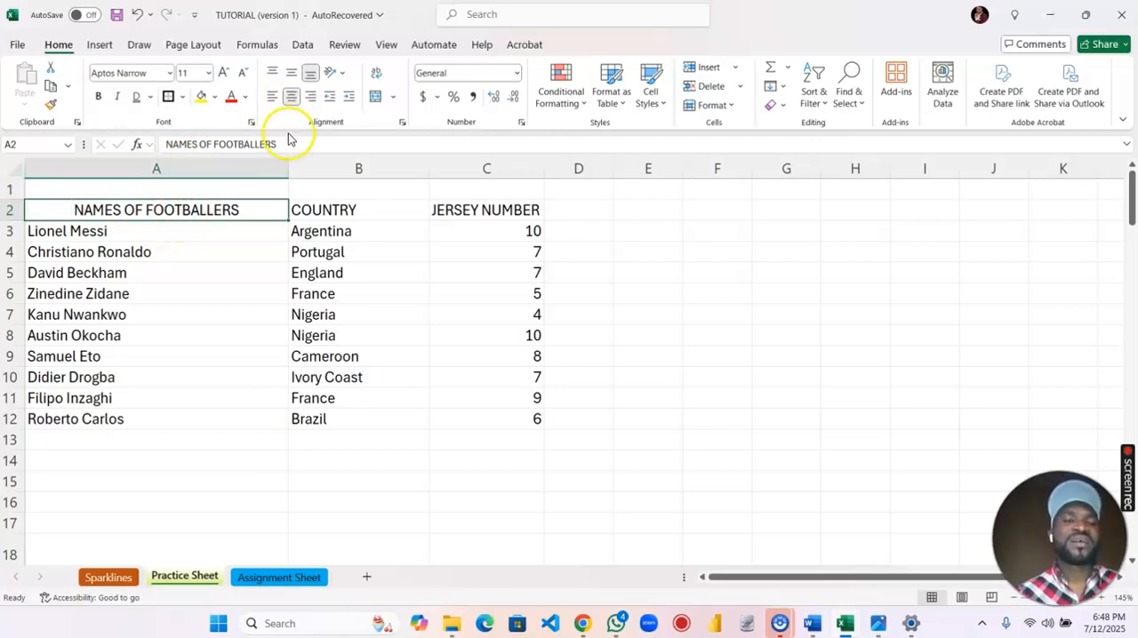
left_click(311, 97)
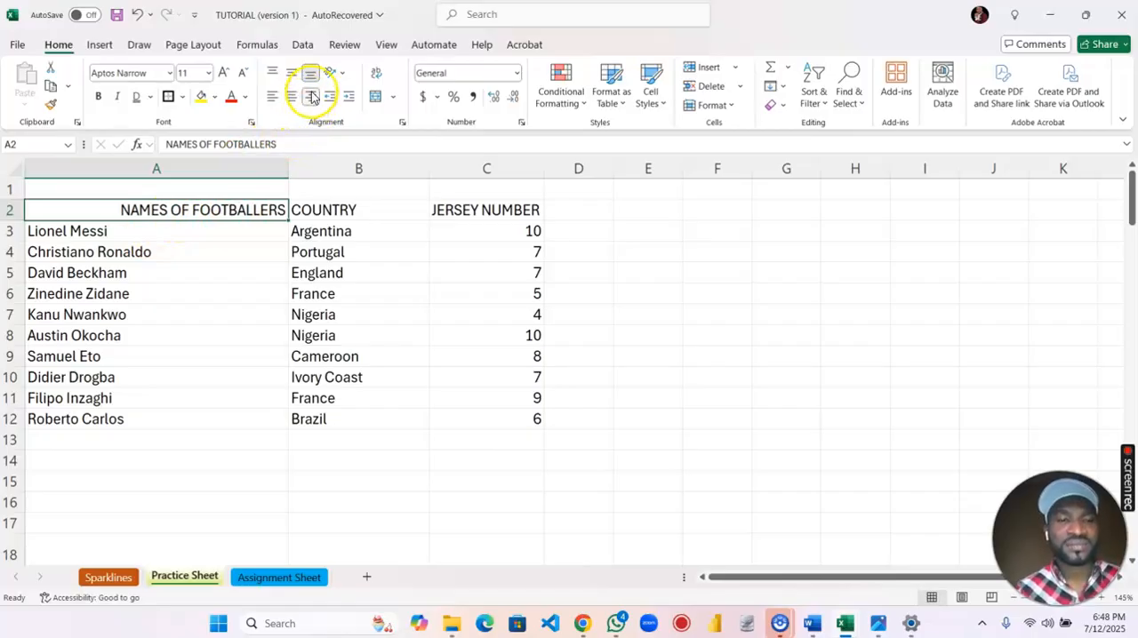
left_click(273, 98)
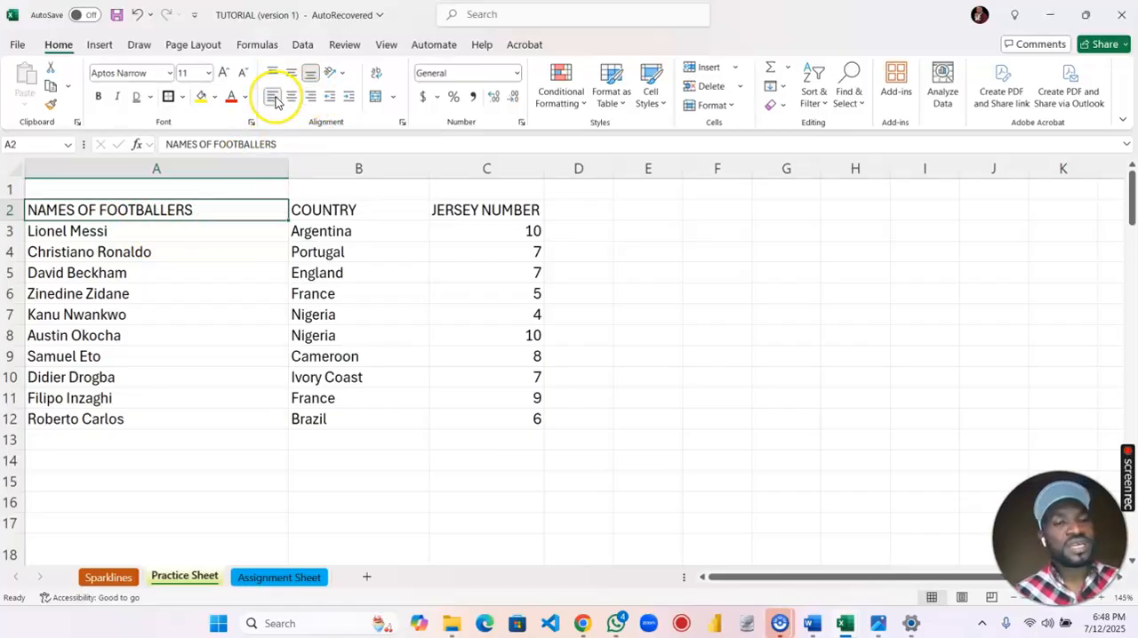
Try right alignment on the whole of column A and settle on centre alignment.
key("shift+Down")
key("shift+Down")
key("shift+Down")
key("shift+Down")
key("shift+Down")
key("shift+Down")
key("shift+Down")
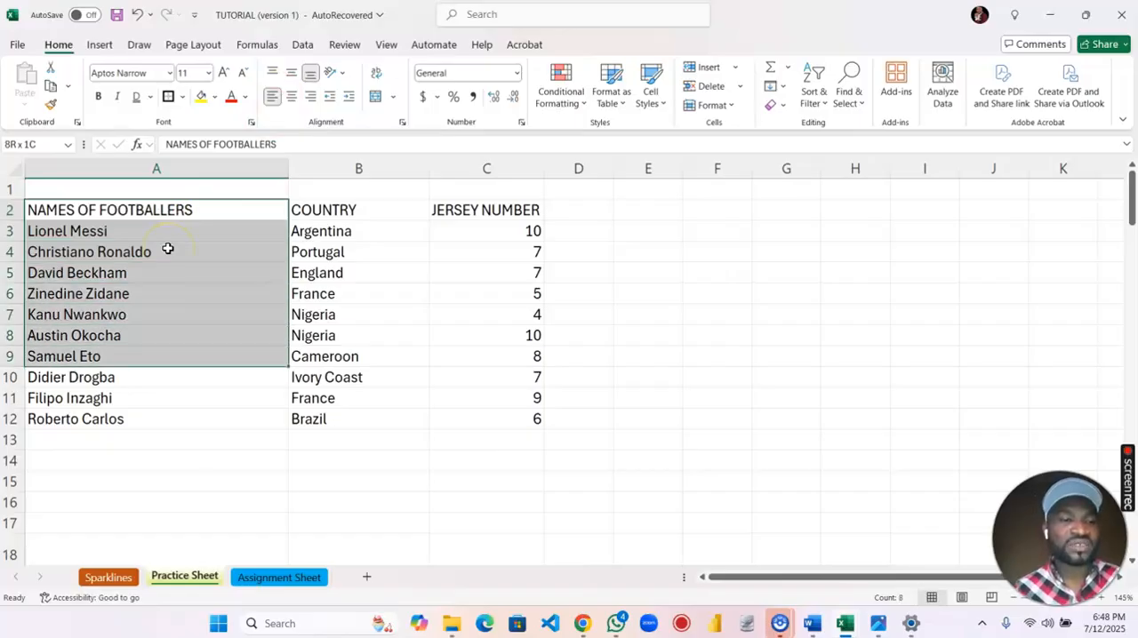
key("shift+Down")
key("shift+Down")
key("shift+Down")
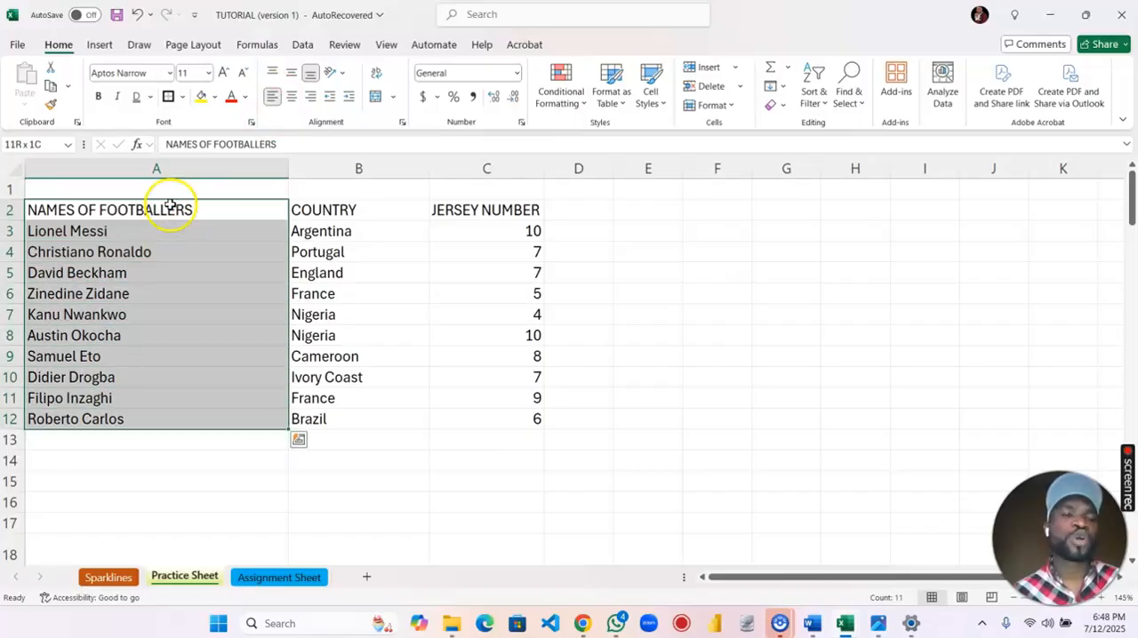
left_click(170, 167)
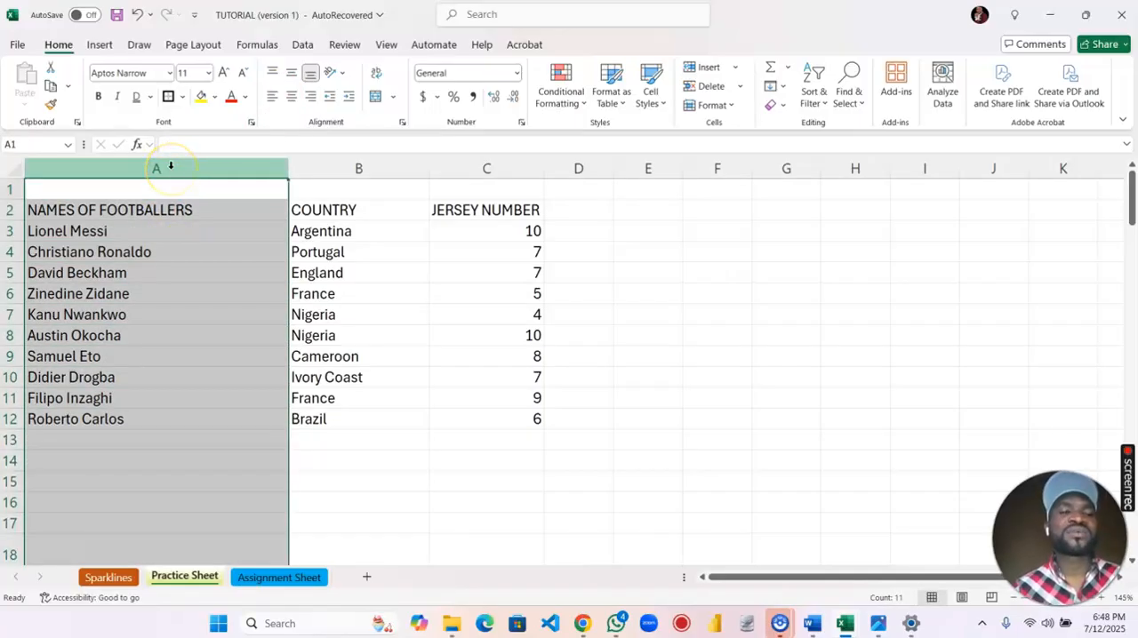
left_click(310, 99)
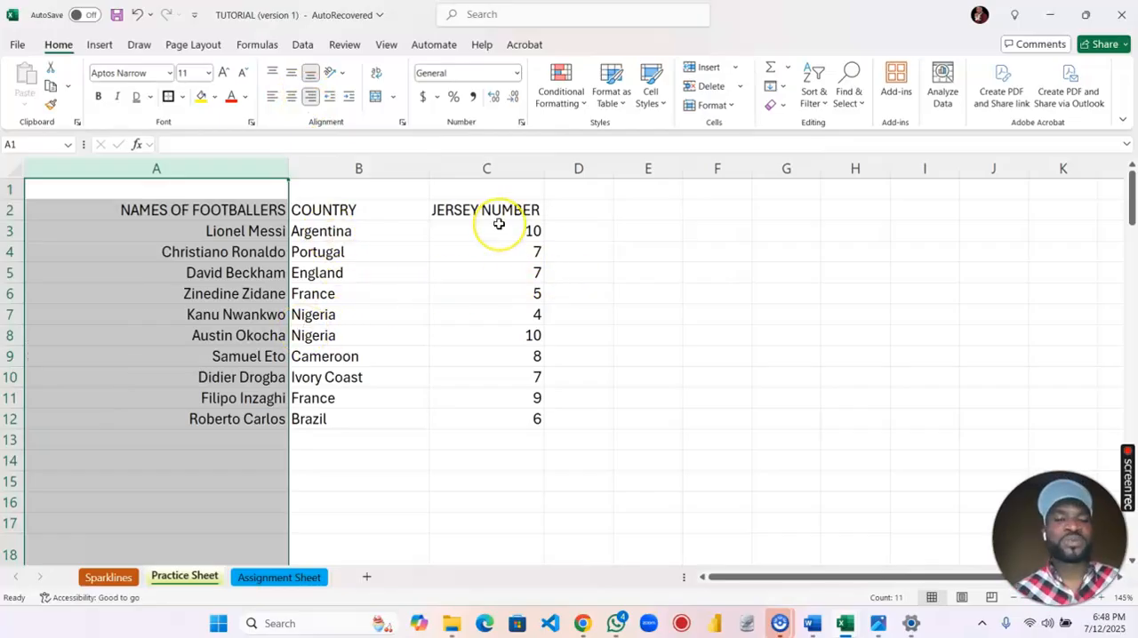
left_click(291, 98)
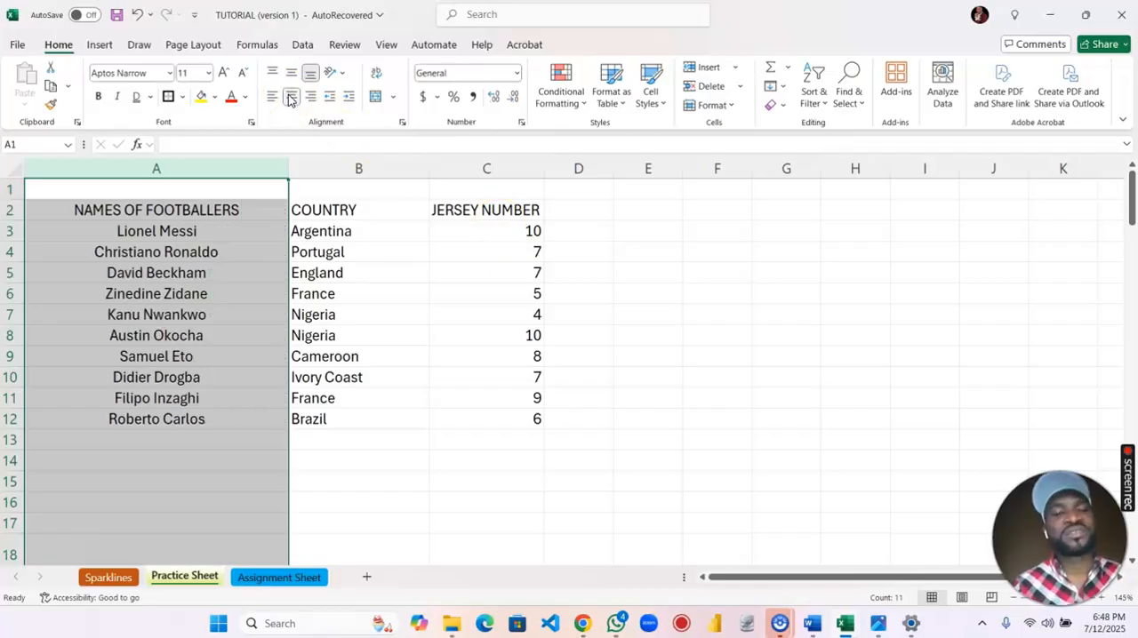
Centre-align the whole COUNTRY and JERSEY NUMBER columns, B and C.
left_click(354, 210)
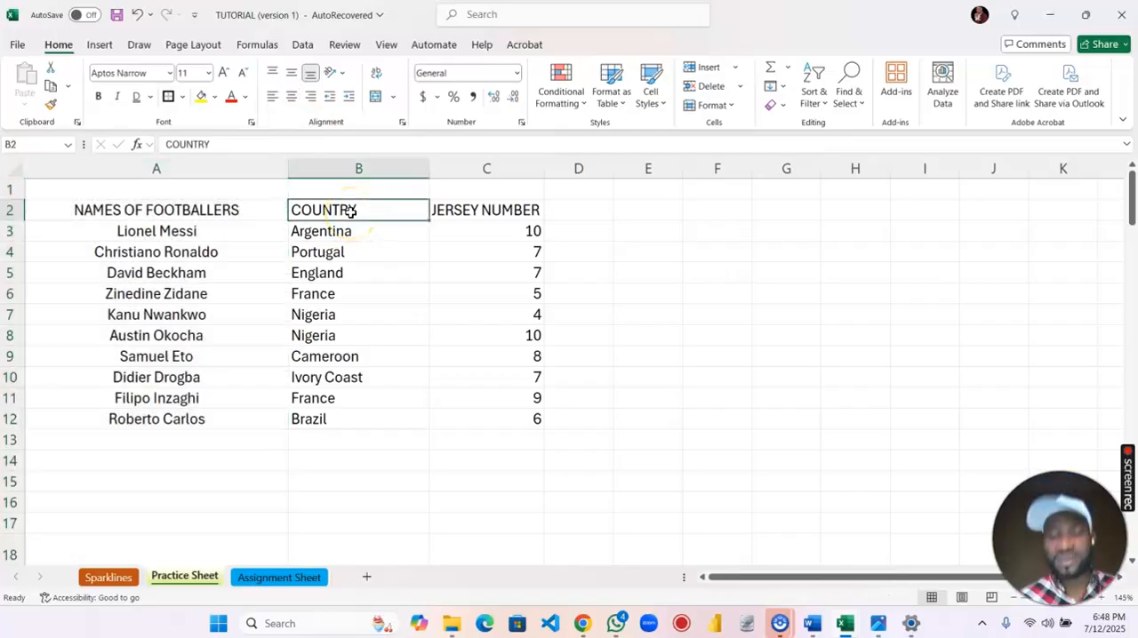
left_click_drag(351, 211, 360, 178)
left_click(358, 170)
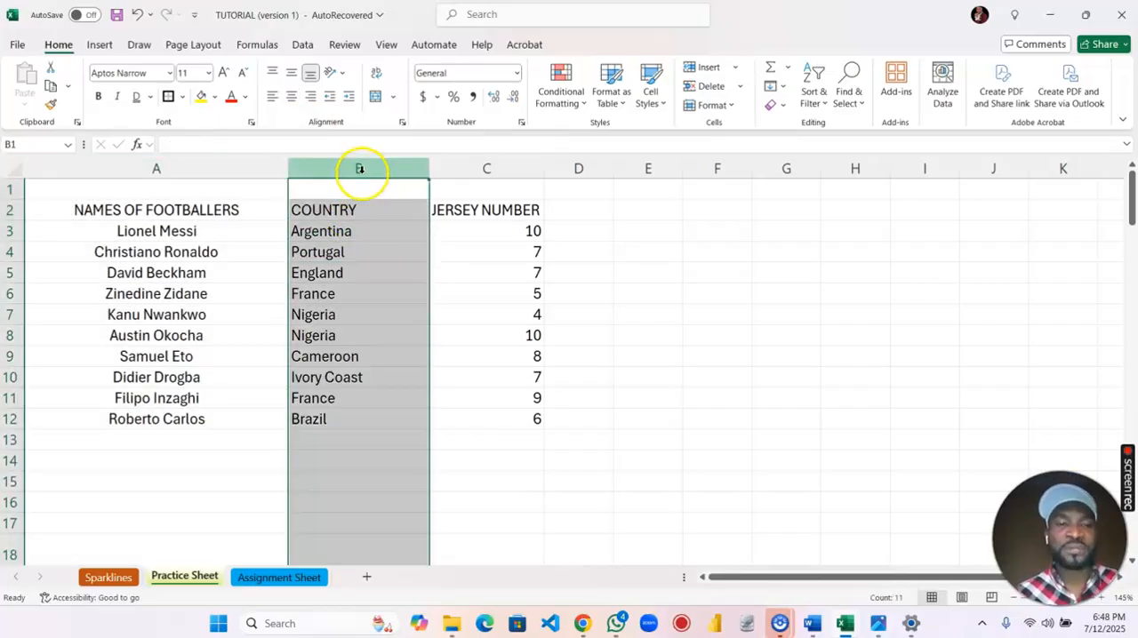
left_click(290, 98)
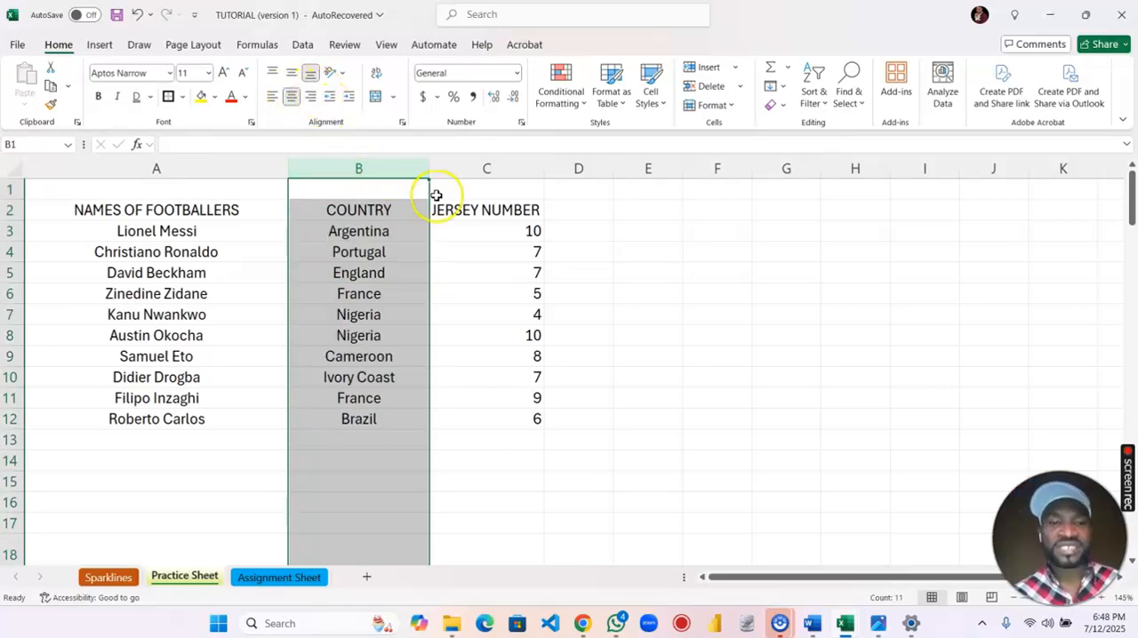
left_click(510, 168)
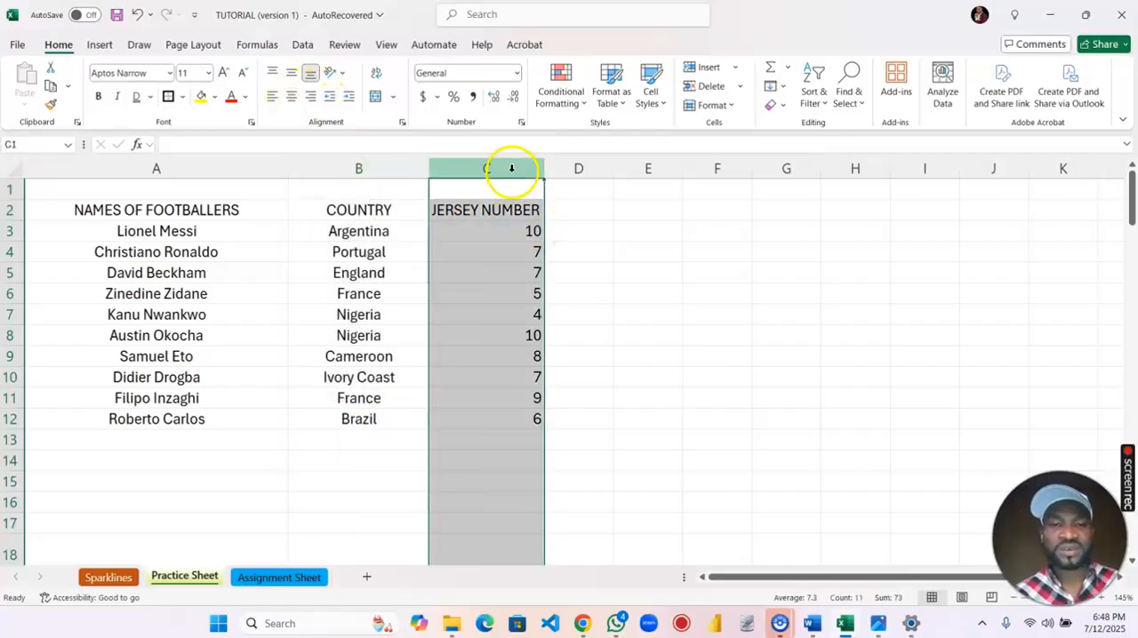
left_click(291, 98)
left_click(518, 276)
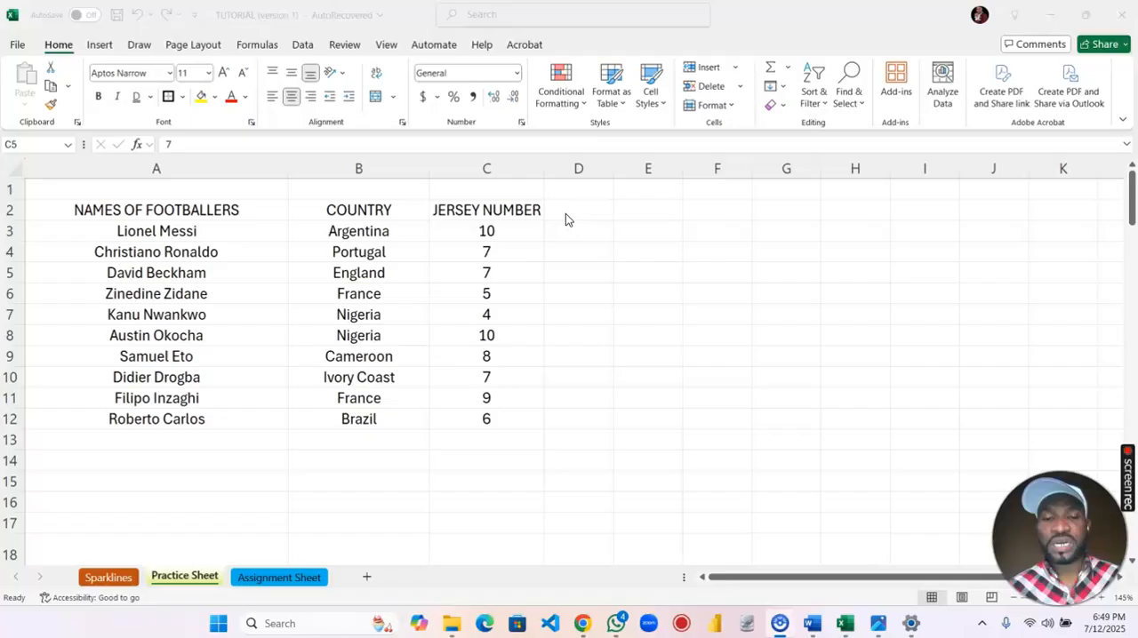
Replace the JERSEY NUMBER header in cell C2 with DATE OF BIRTH.
left_click(494, 208)
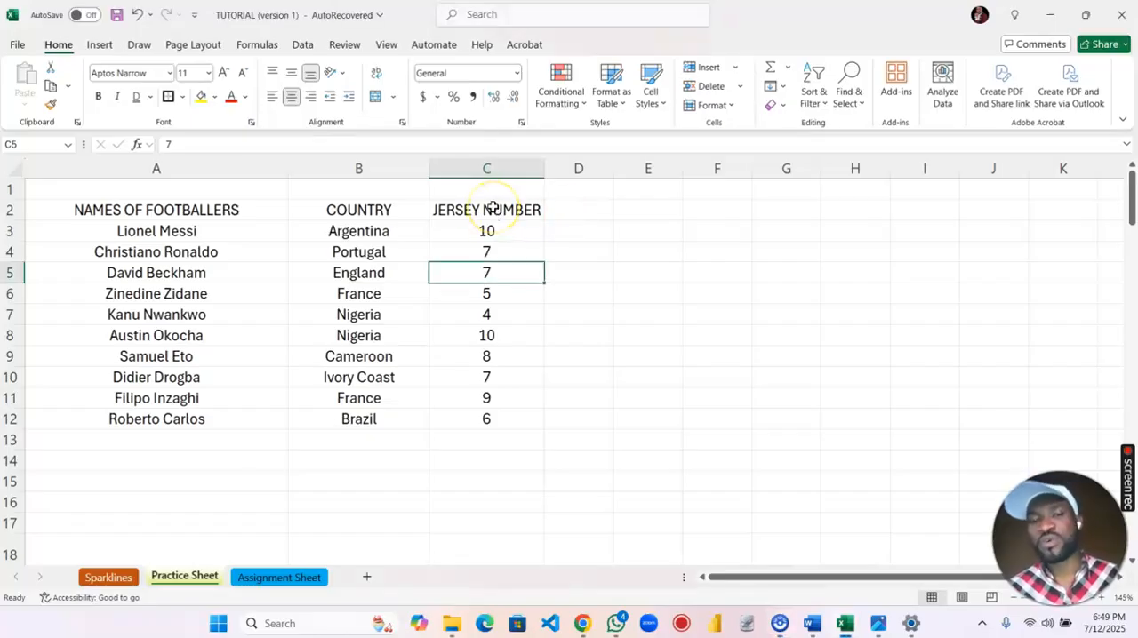
left_click(493, 208)
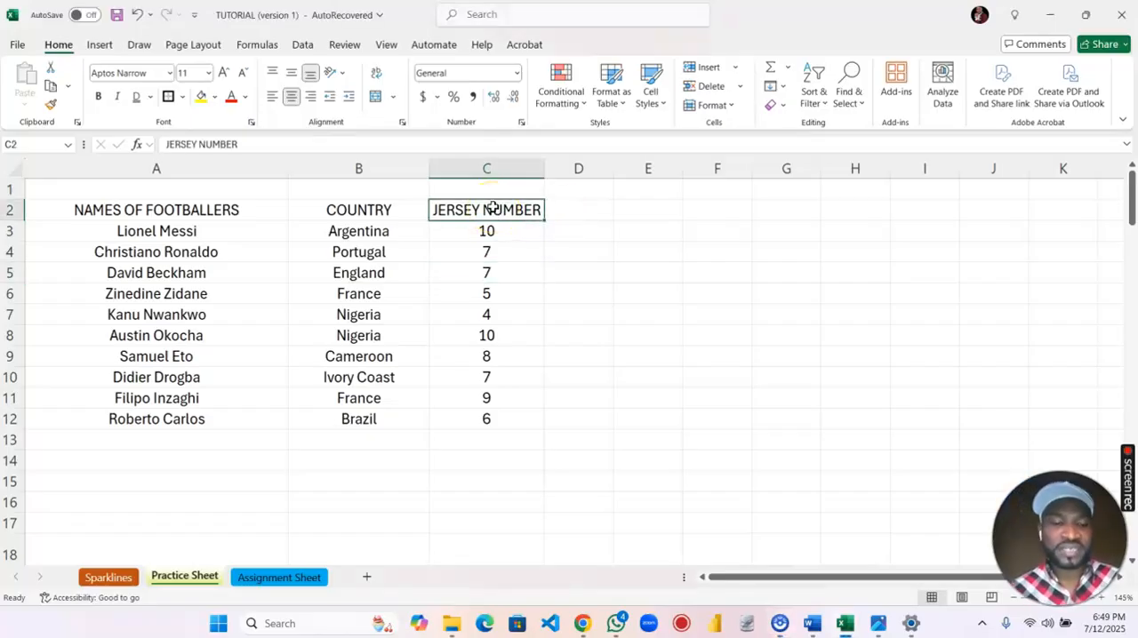
type("DATE OF BIRTH")
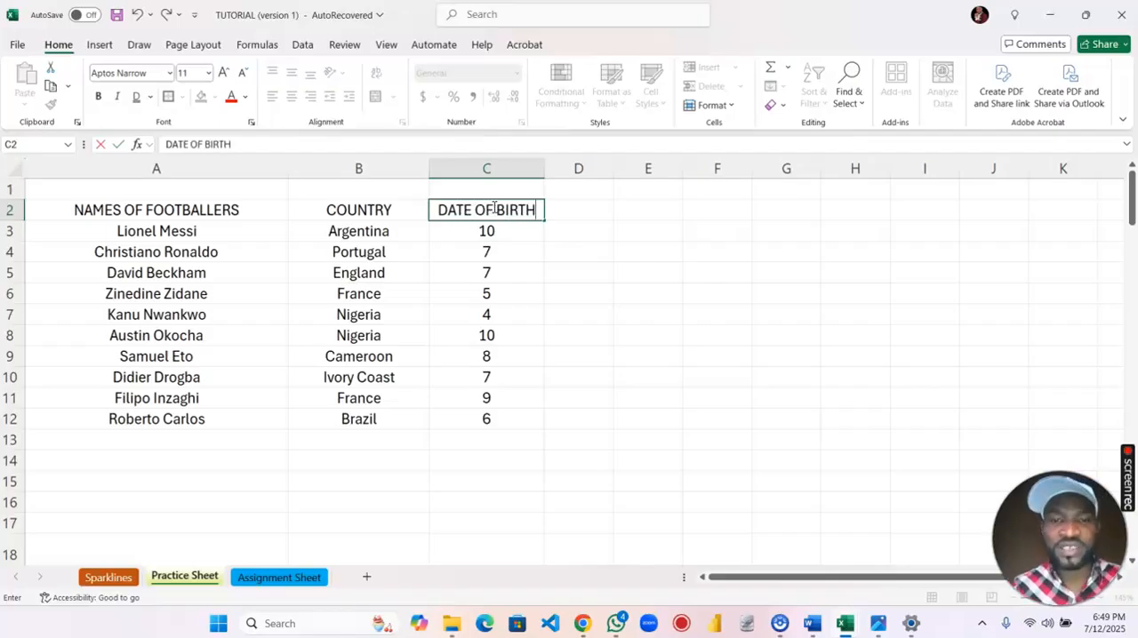
key("Return")
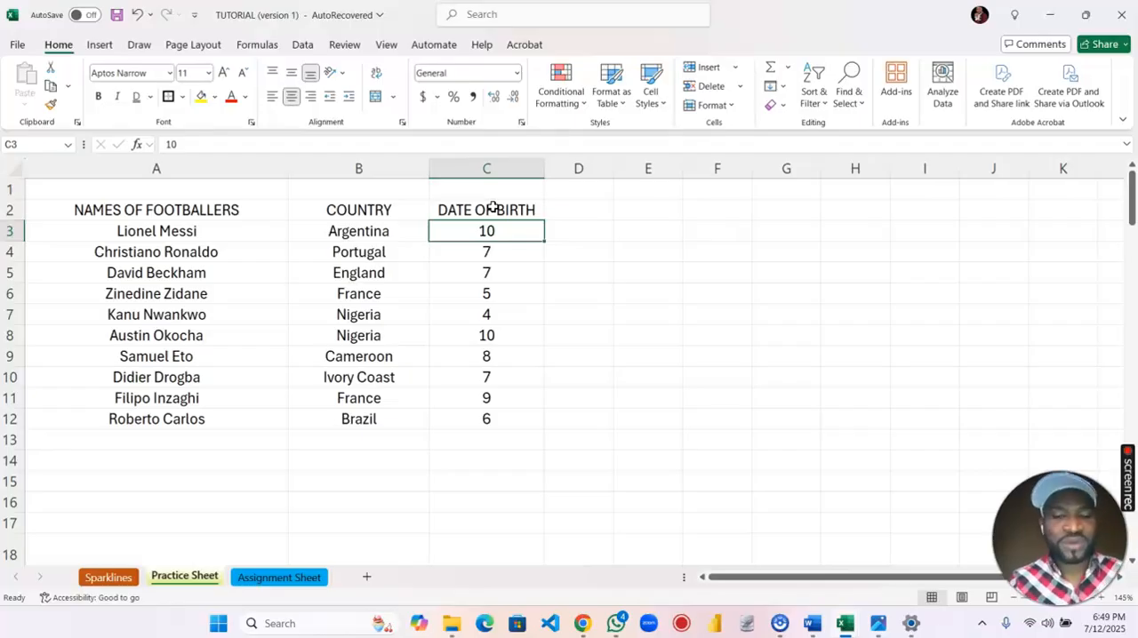
Enter the first footballer's date of birth in cell C3, written as month name, day, comma and four-digit year.
type("JULY")
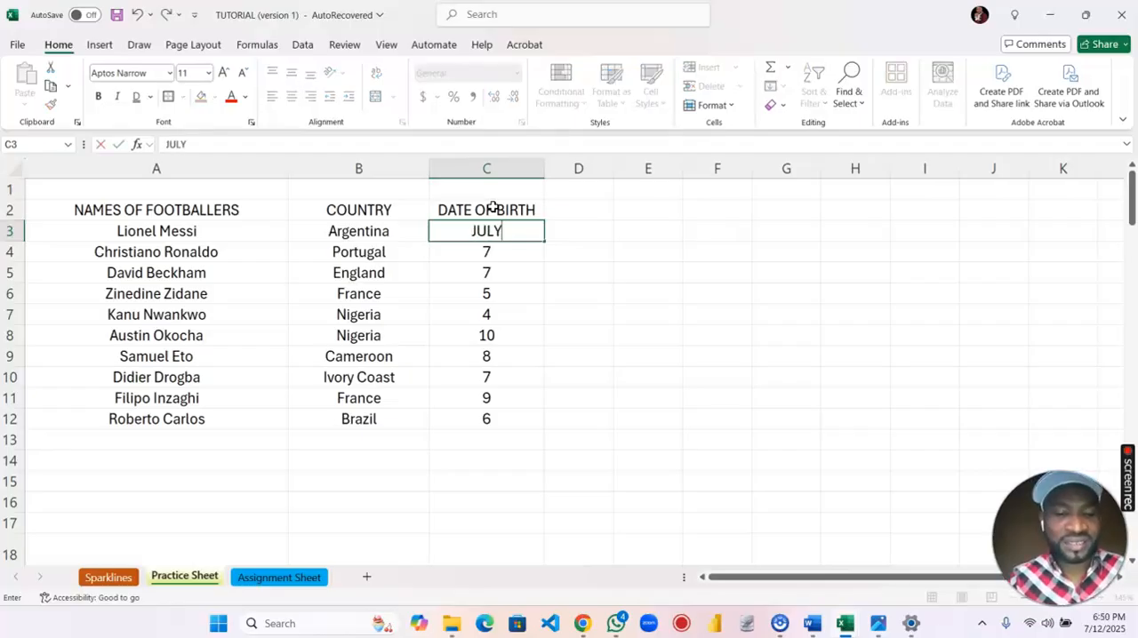
type(" 10, 20")
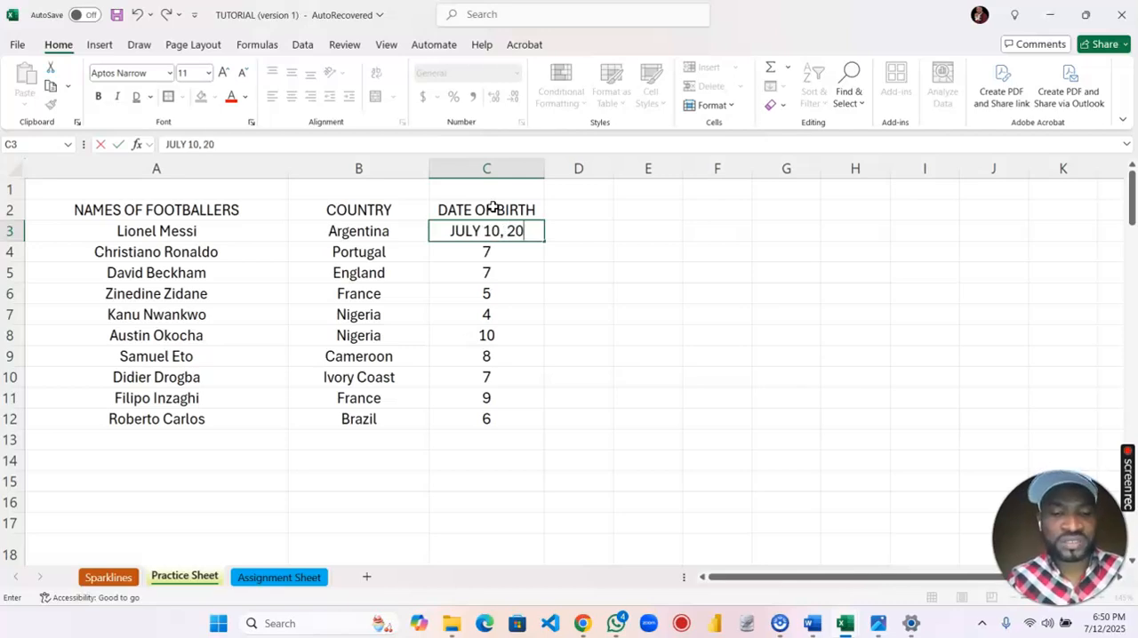
type("00")
key("Return")
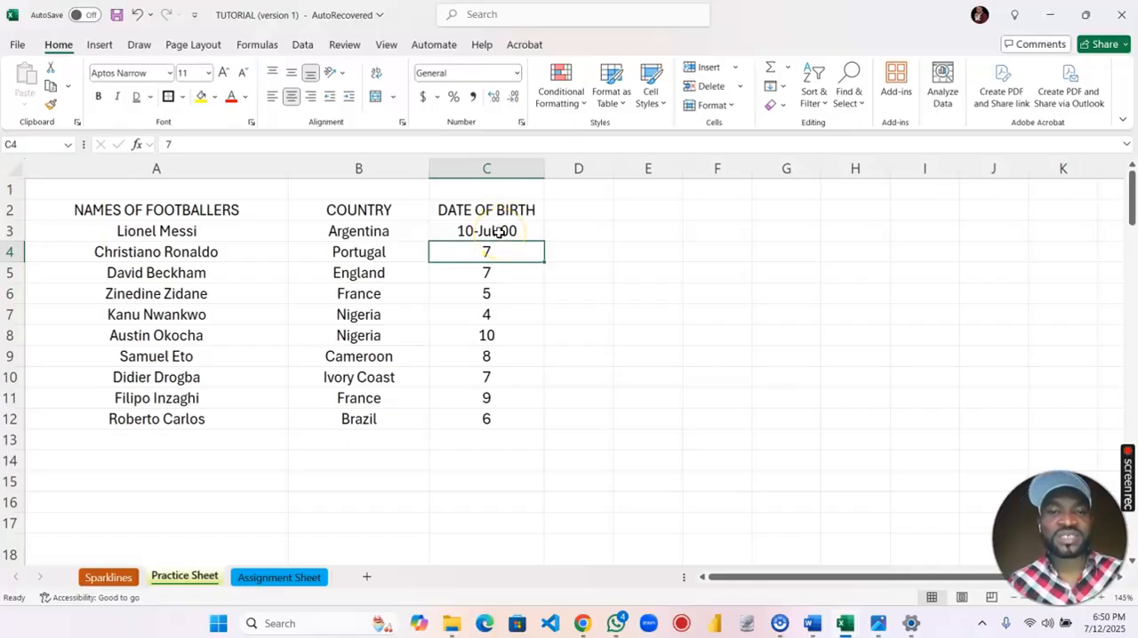
left_click(499, 231)
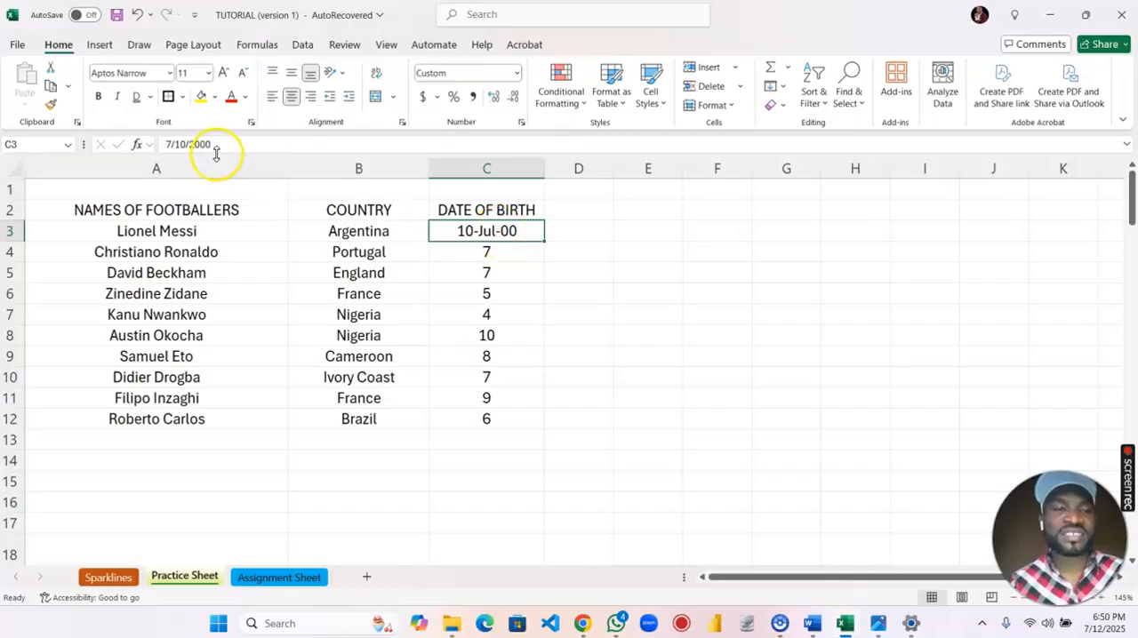
Try entering the second footballer's date of birth in cell C4 as numbers separated by slashes.
left_click(498, 250)
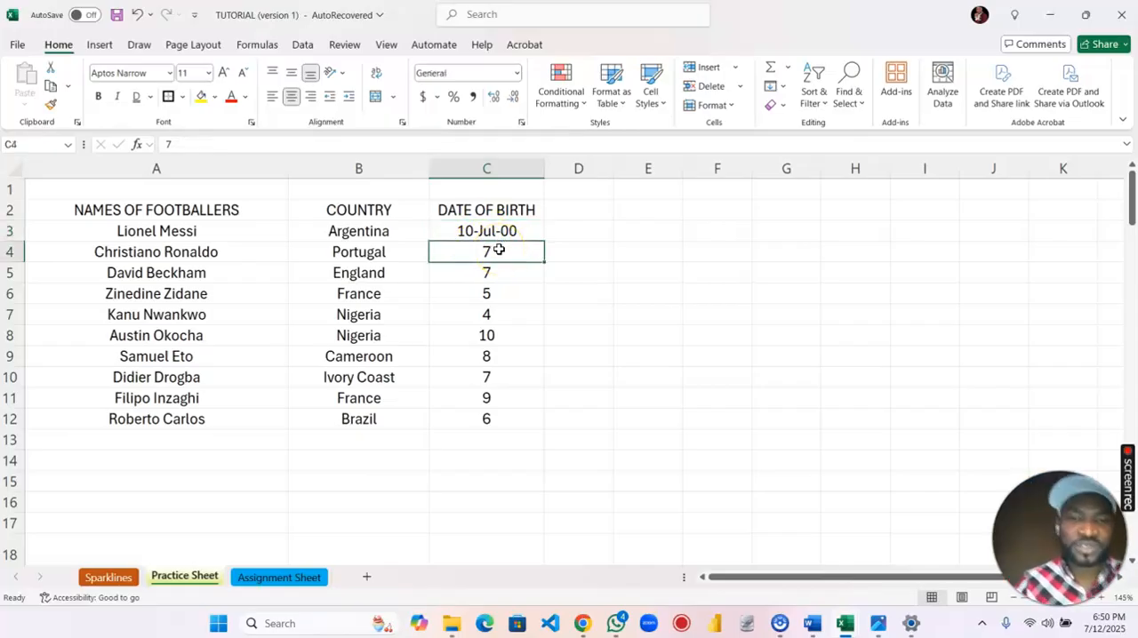
type("1")
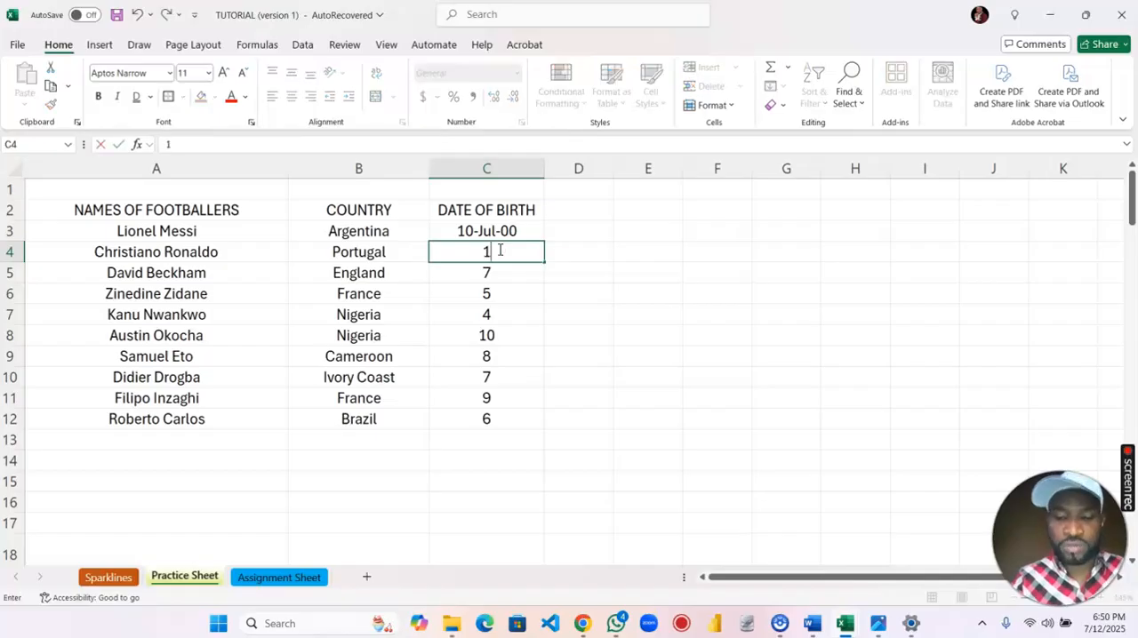
type("/2/1989")
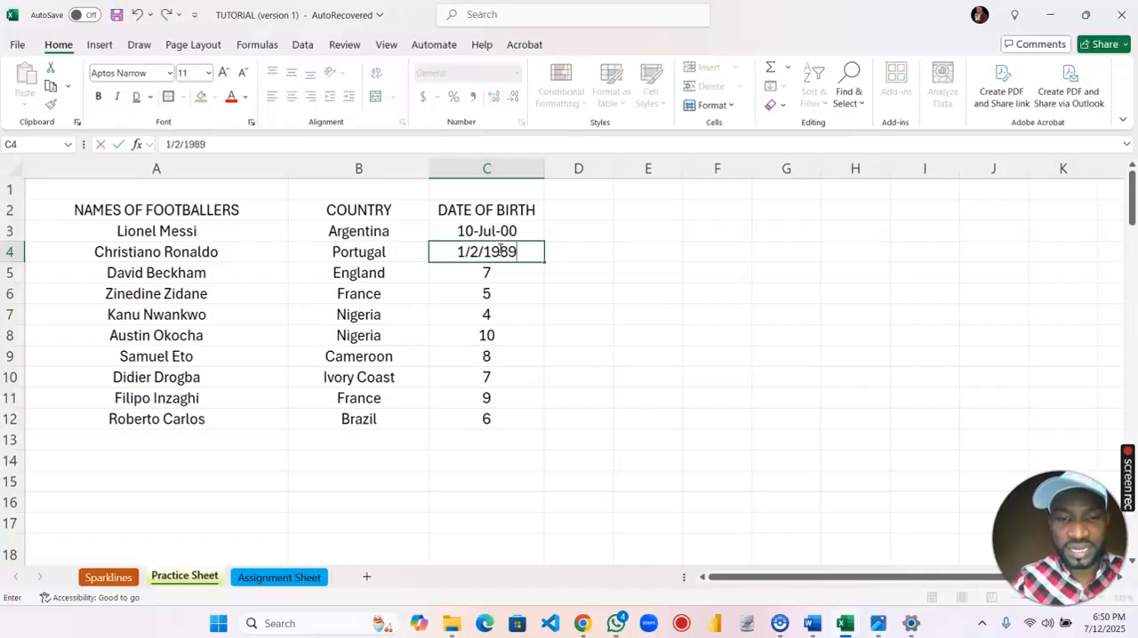
key("Return")
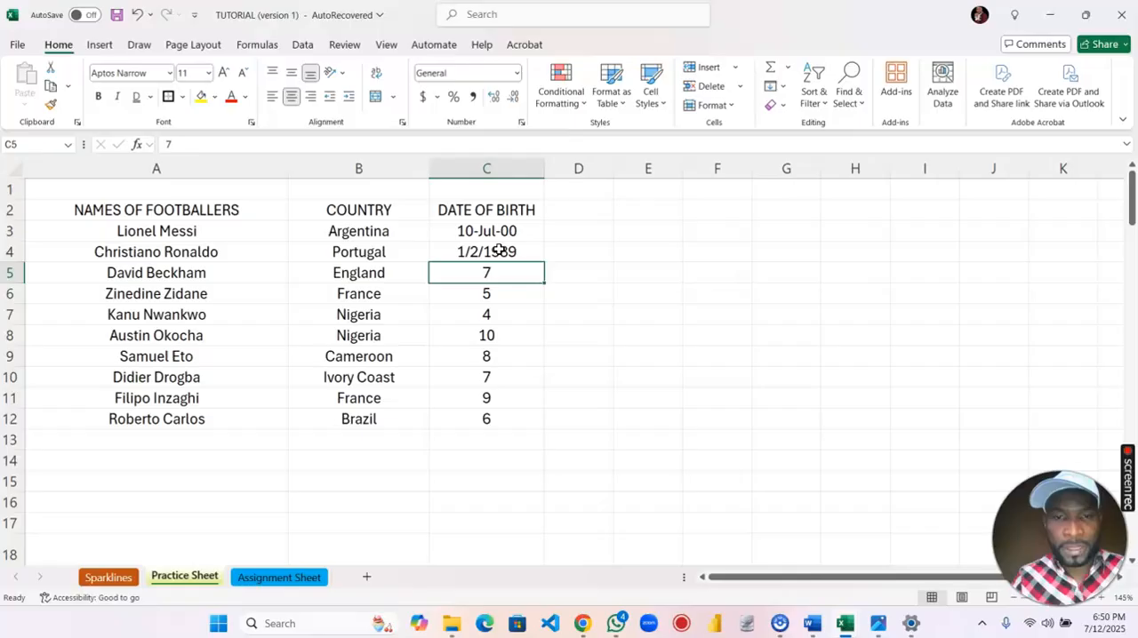
Try re-entering the date of birth in cell C4 with the month name first, followed by day and year.
left_click(500, 251)
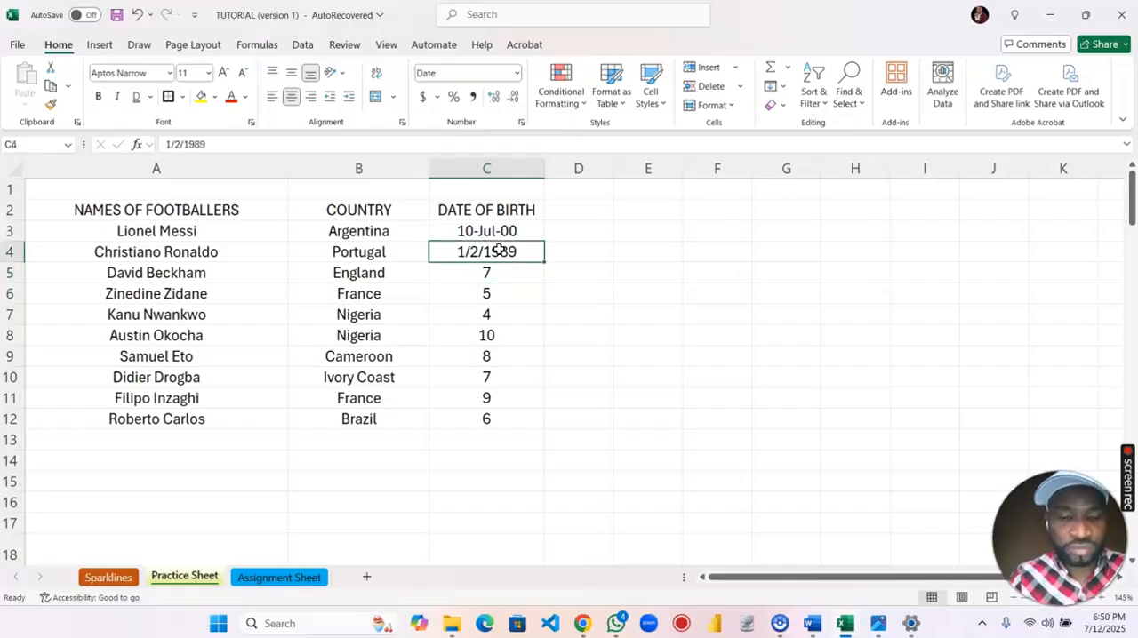
type("FEBR")
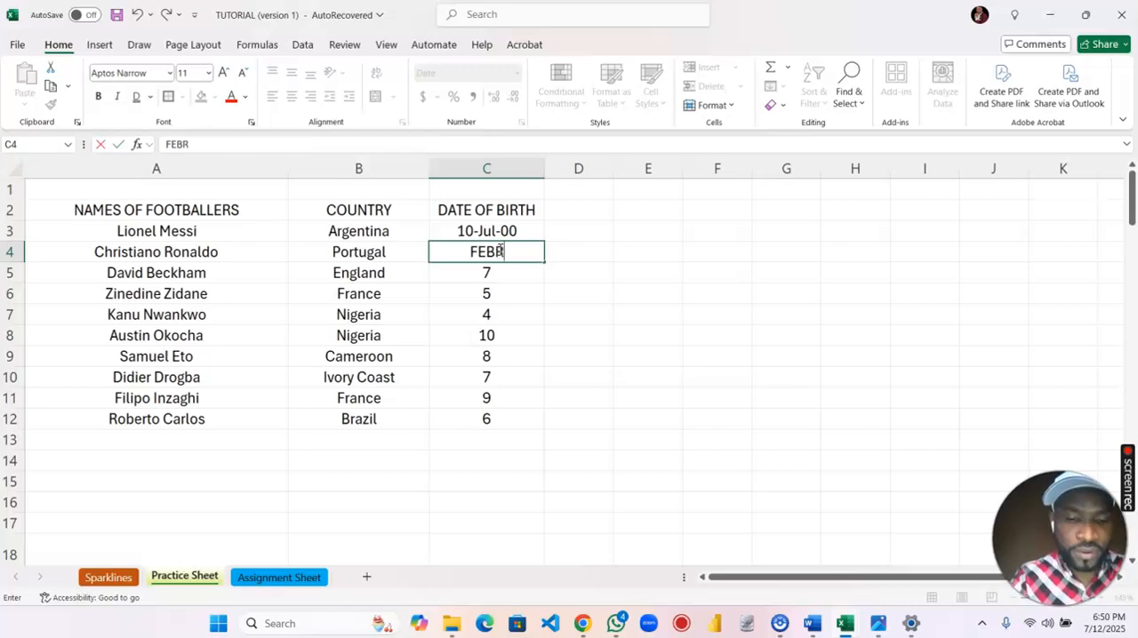
type("UARY 2, 1989")
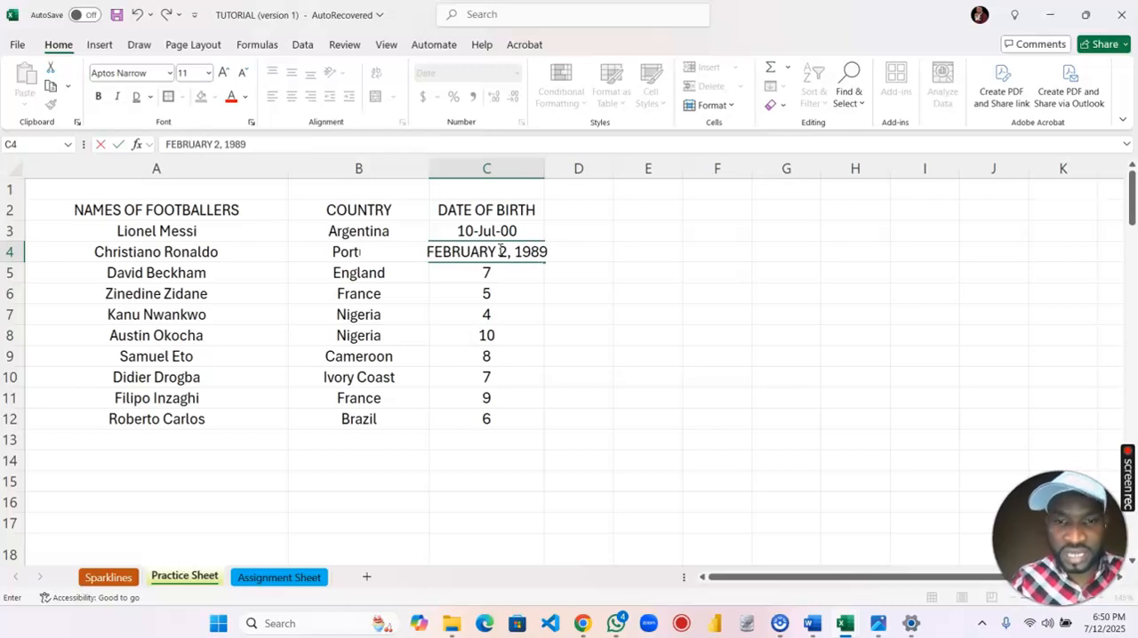
key("Return")
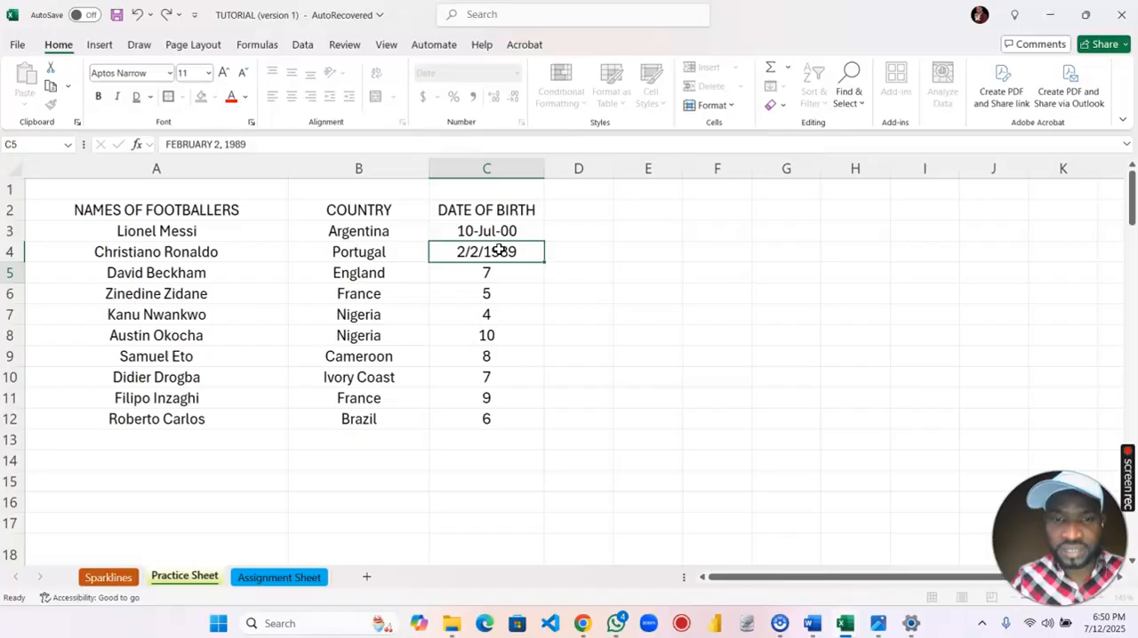
Compare the dates in cells C3 and C4, and autofill the date from C3 down into C4.
left_click(502, 270)
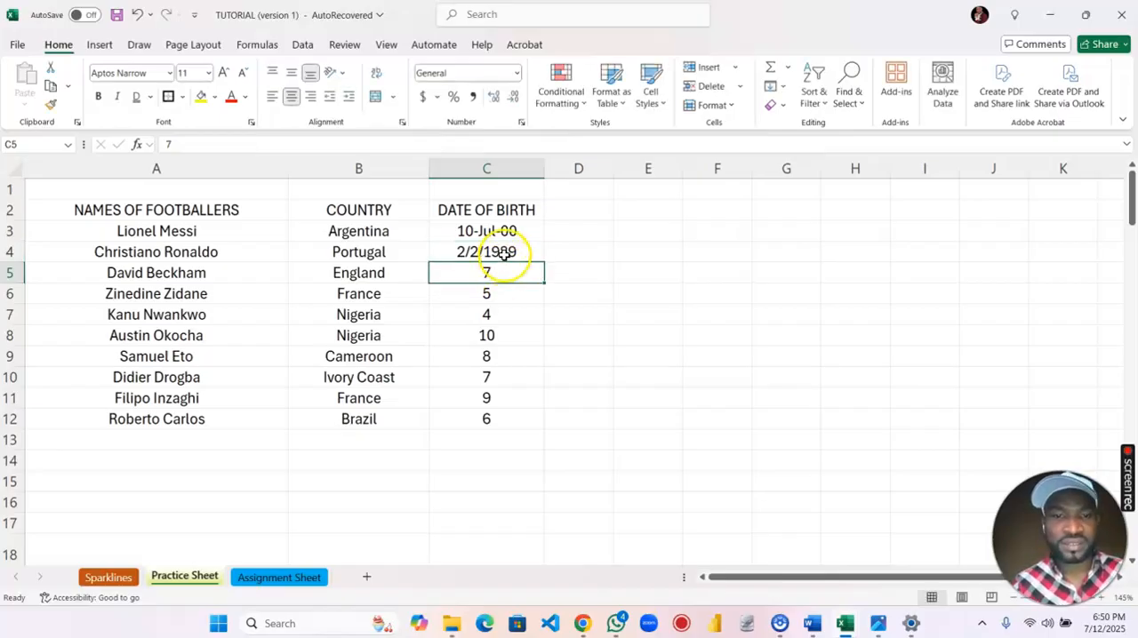
left_click(503, 252)
left_click(507, 231)
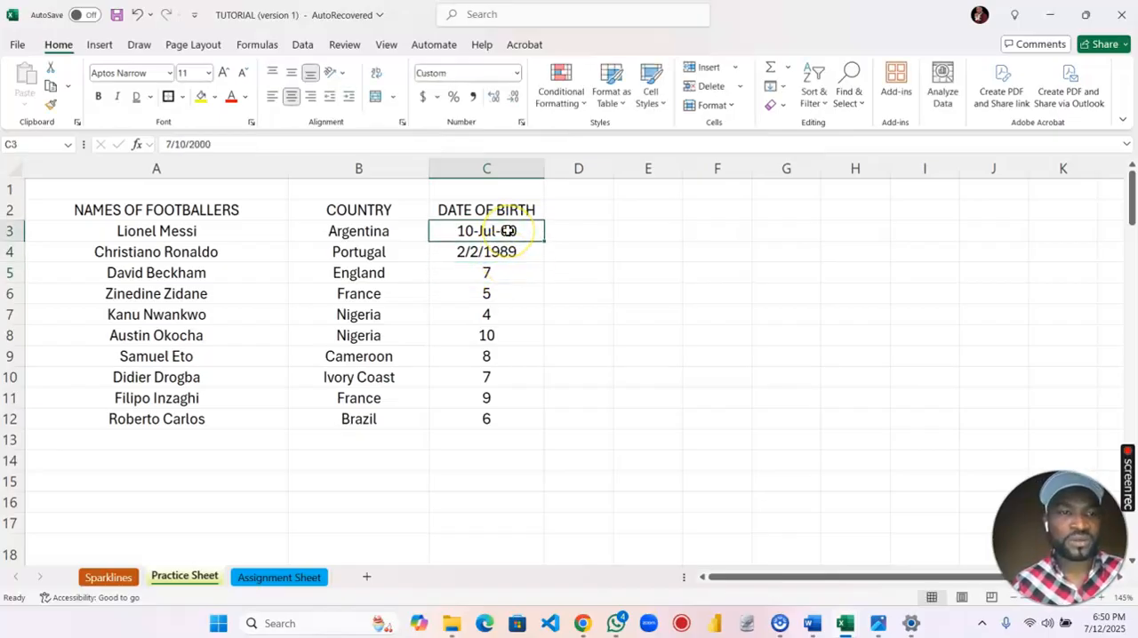
left_click(503, 255)
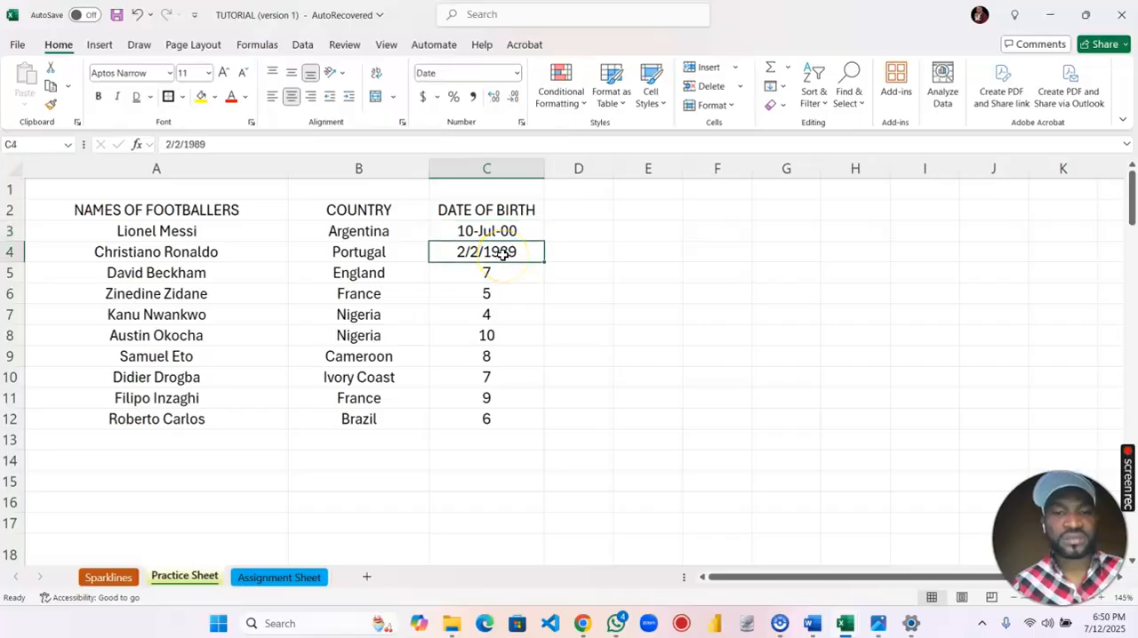
left_click(503, 272)
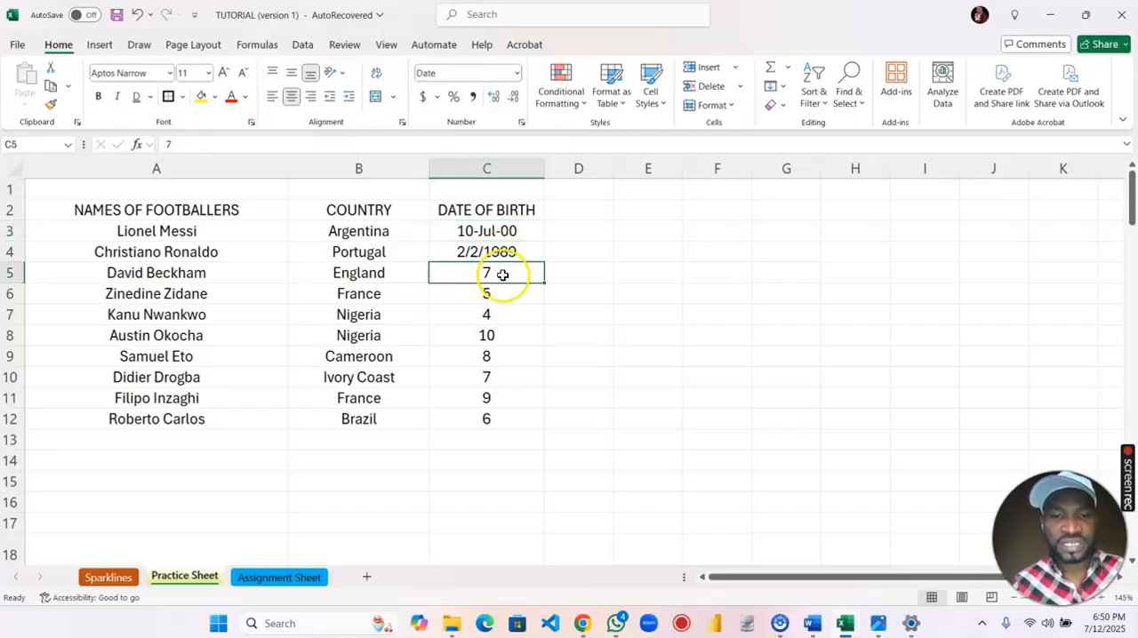
left_click(507, 231)
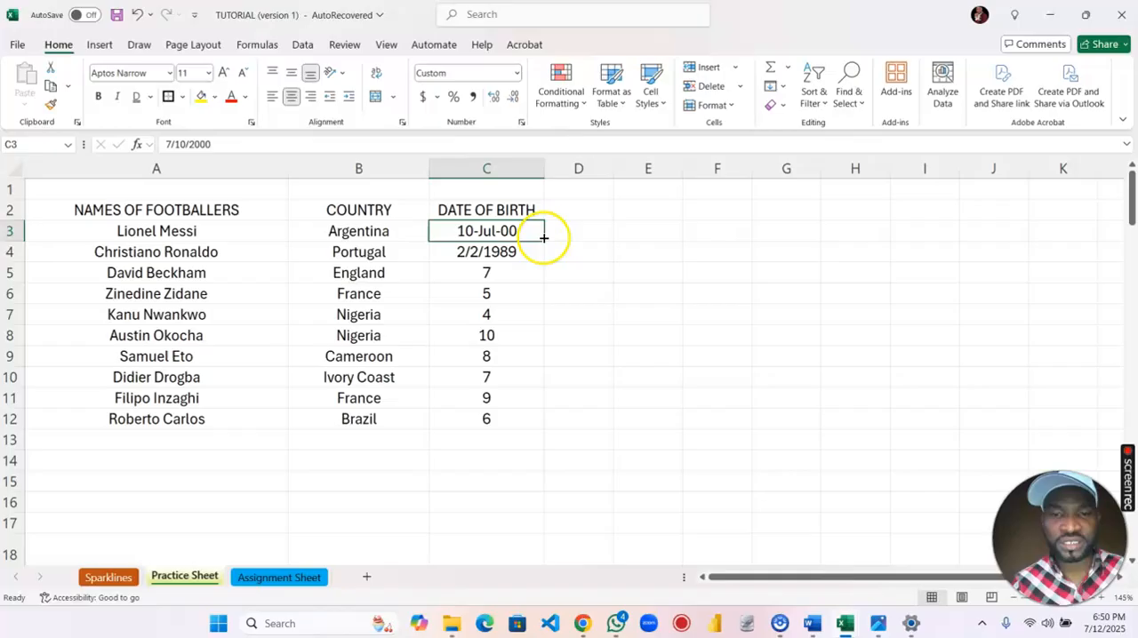
left_click_drag(543, 240, 545, 260)
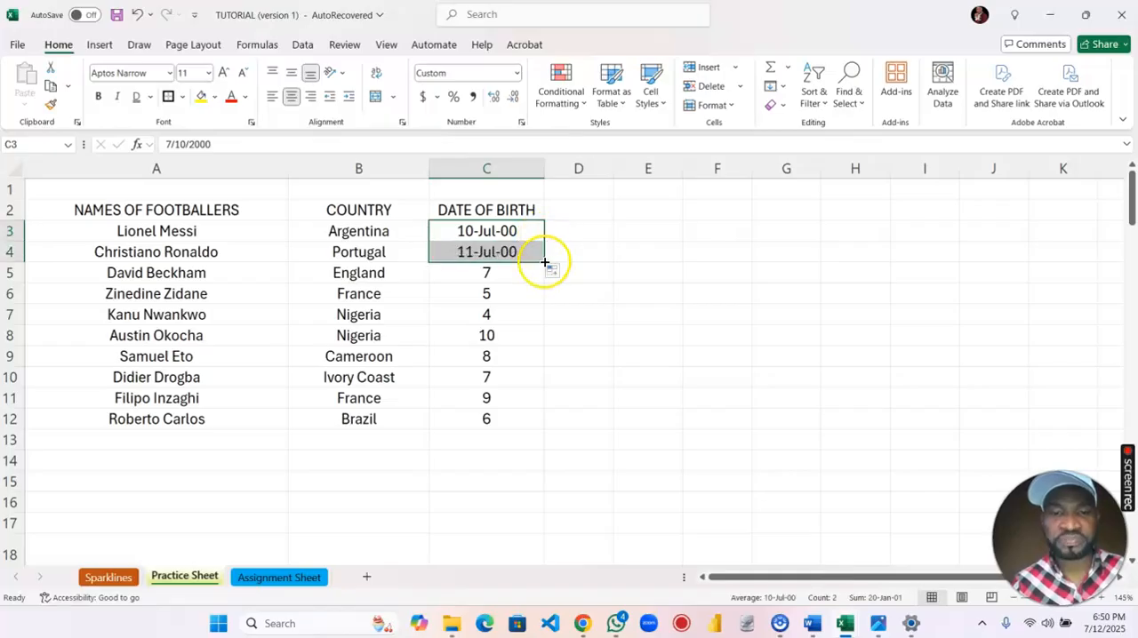
Enter the third footballer's date of birth in cell C5 as day, month name and year separated by commas.
left_click(493, 272)
type("2")
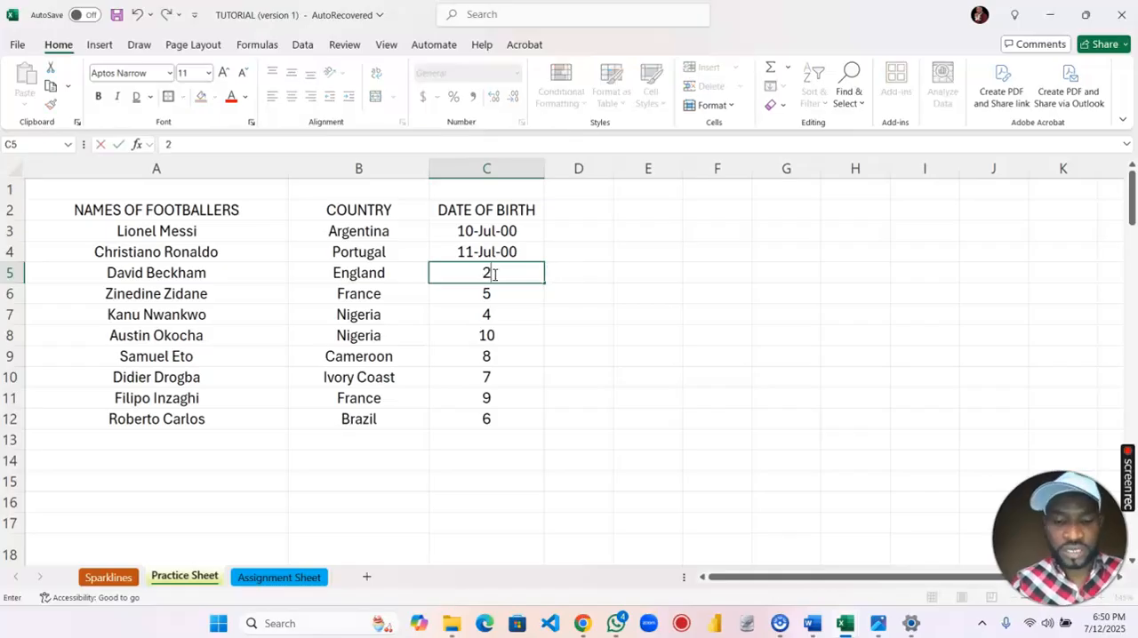
type(", AUGUST")
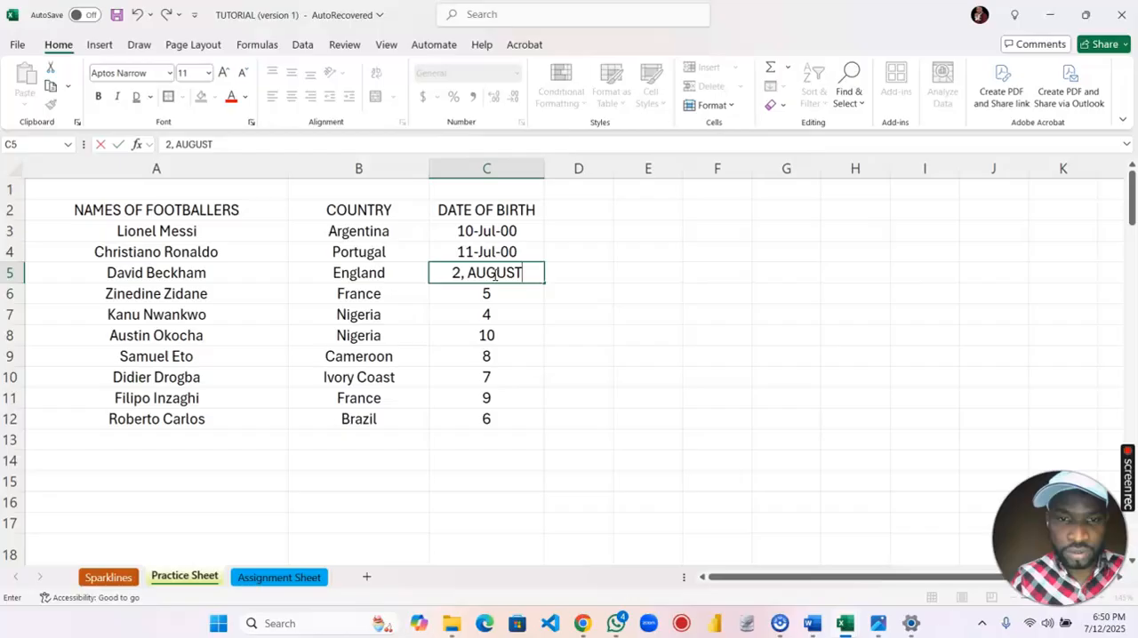
type(", 1990")
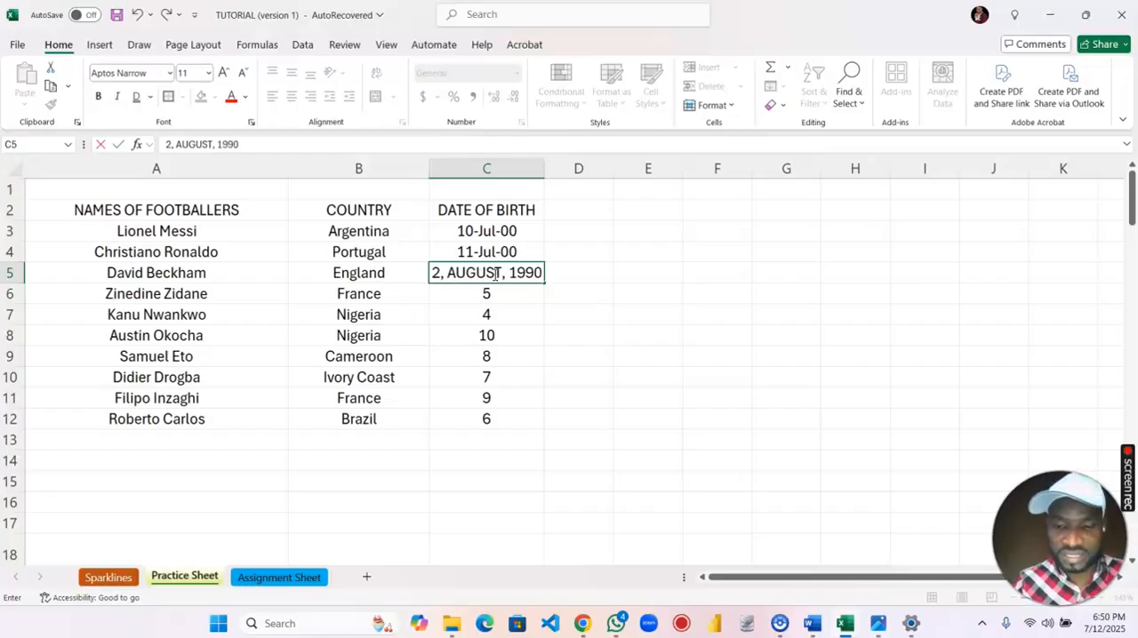
key("Return")
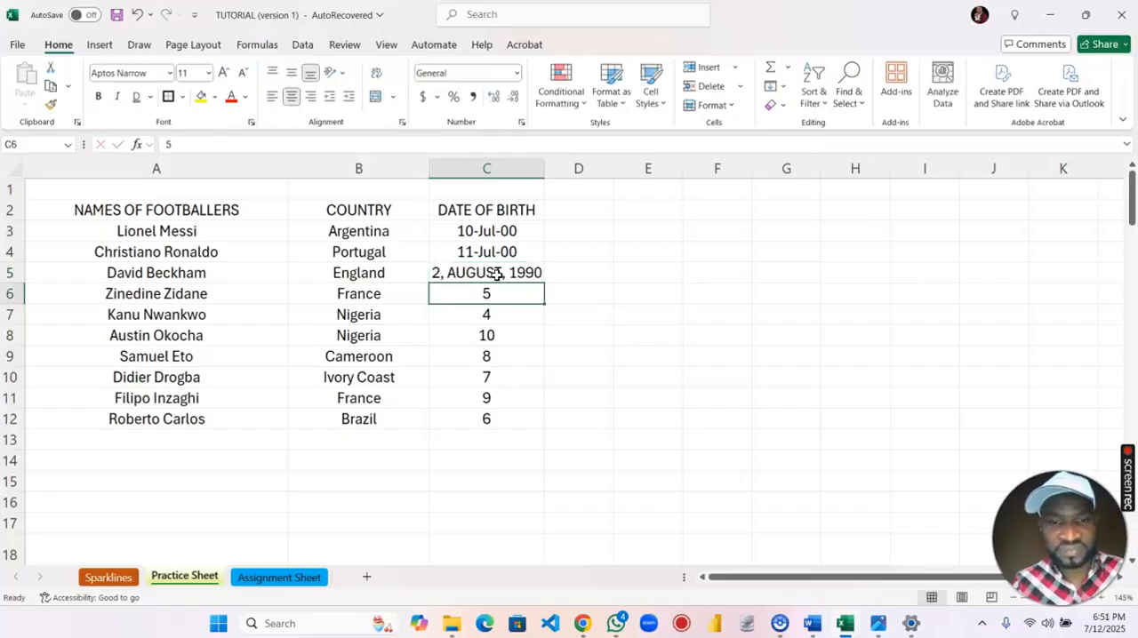
Reorder the date of birth in cell C5 so the month name comes first, followed by the day and year.
left_click(472, 273)
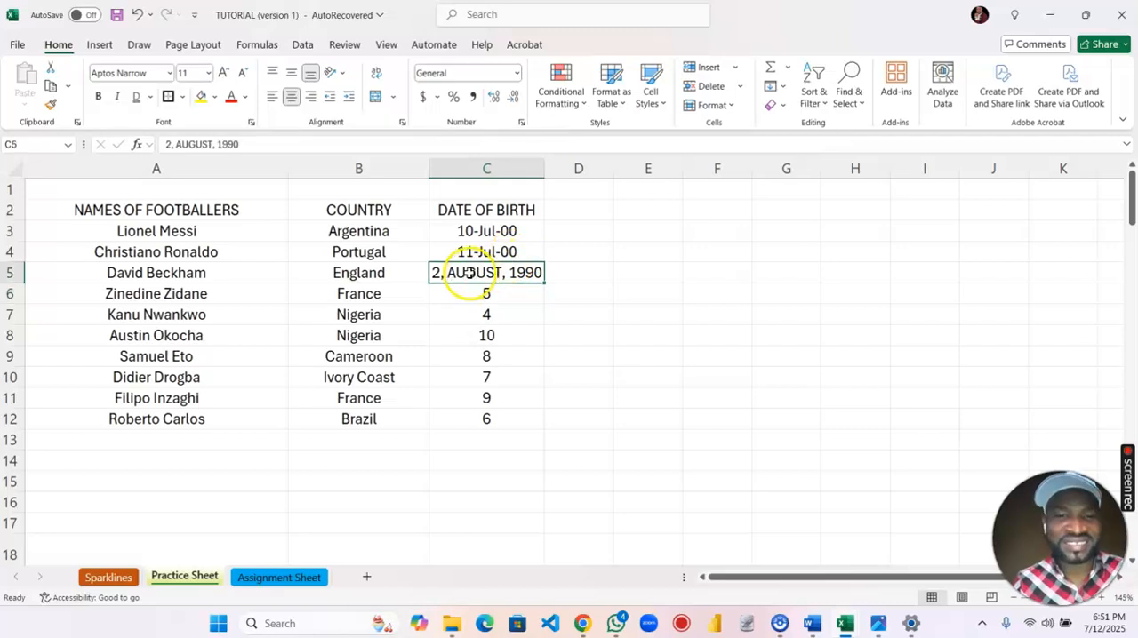
left_click(175, 145)
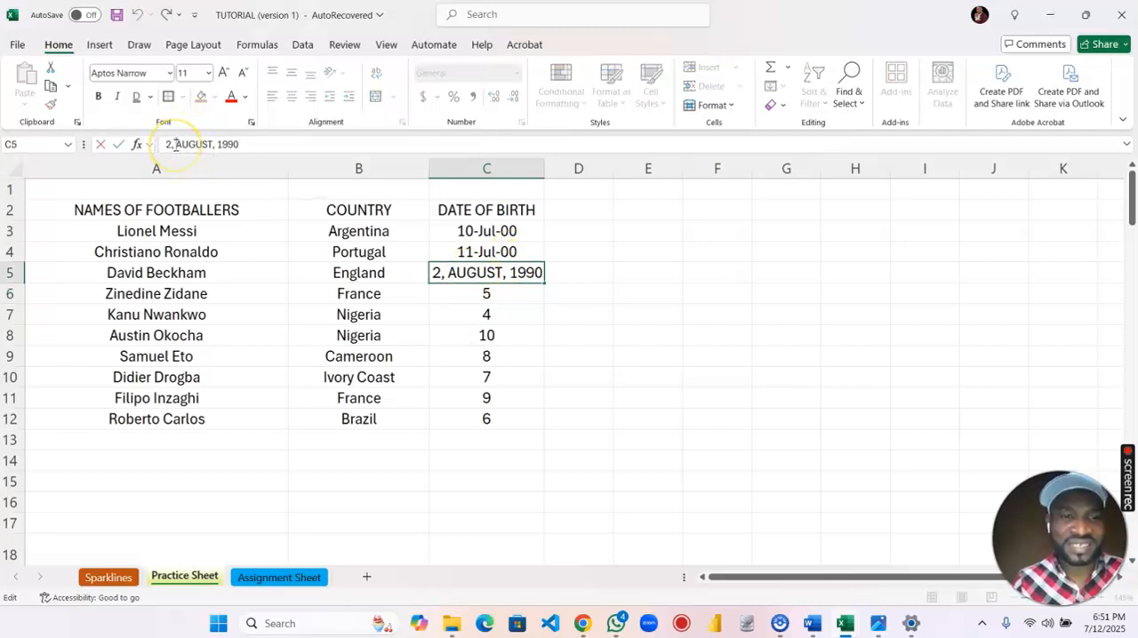
key("BackSpace")
key("BackSpace")
key("BackSpace")
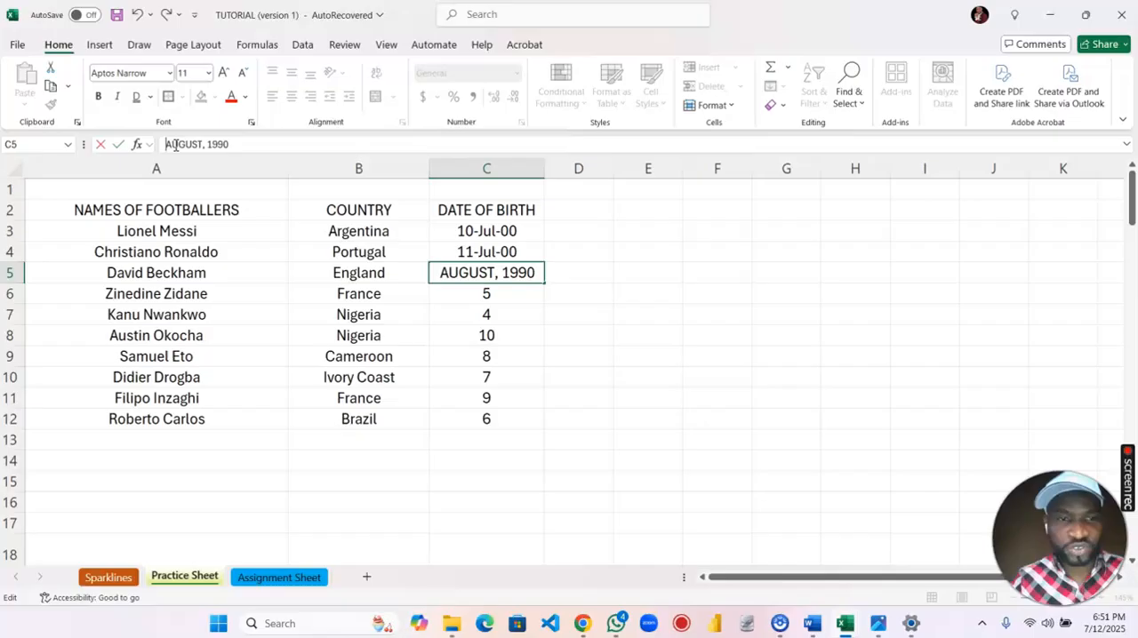
key("Right")
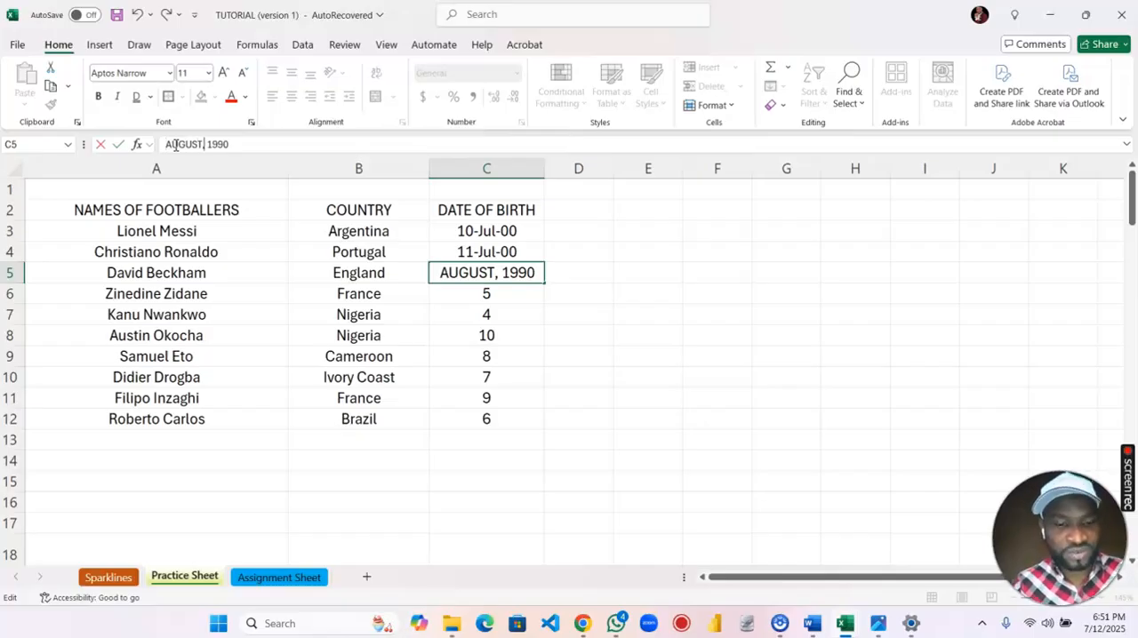
type("2")
key("Return")
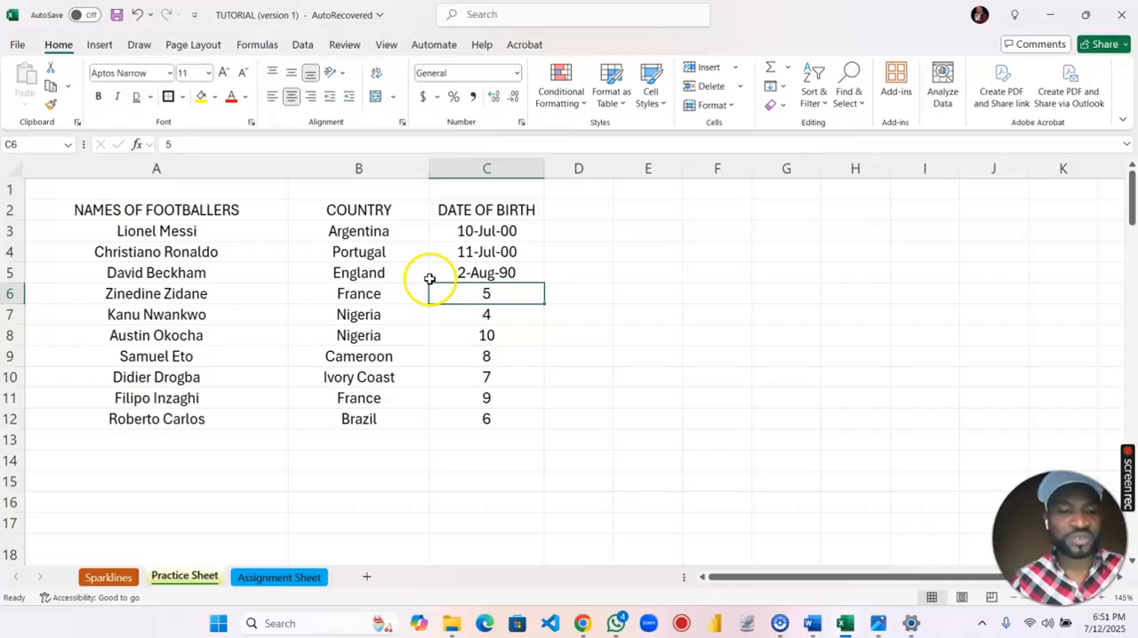
Enter the fourth footballer's date of birth in cell C6 as month name, day, comma and four-digit year.
type("MAR")
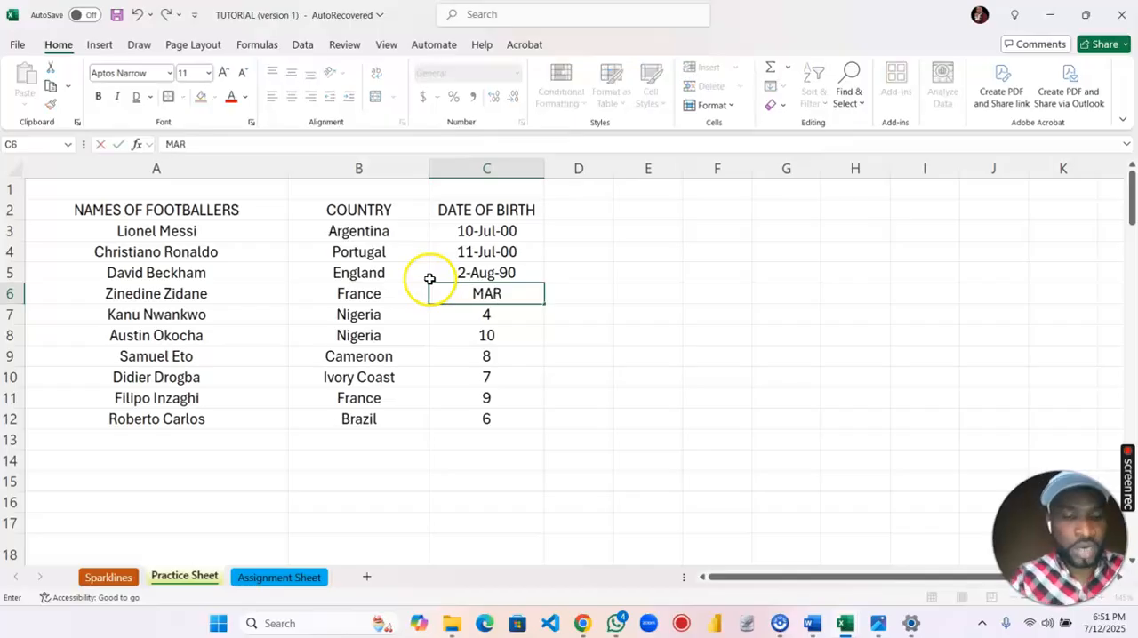
type("CH 3, 1987")
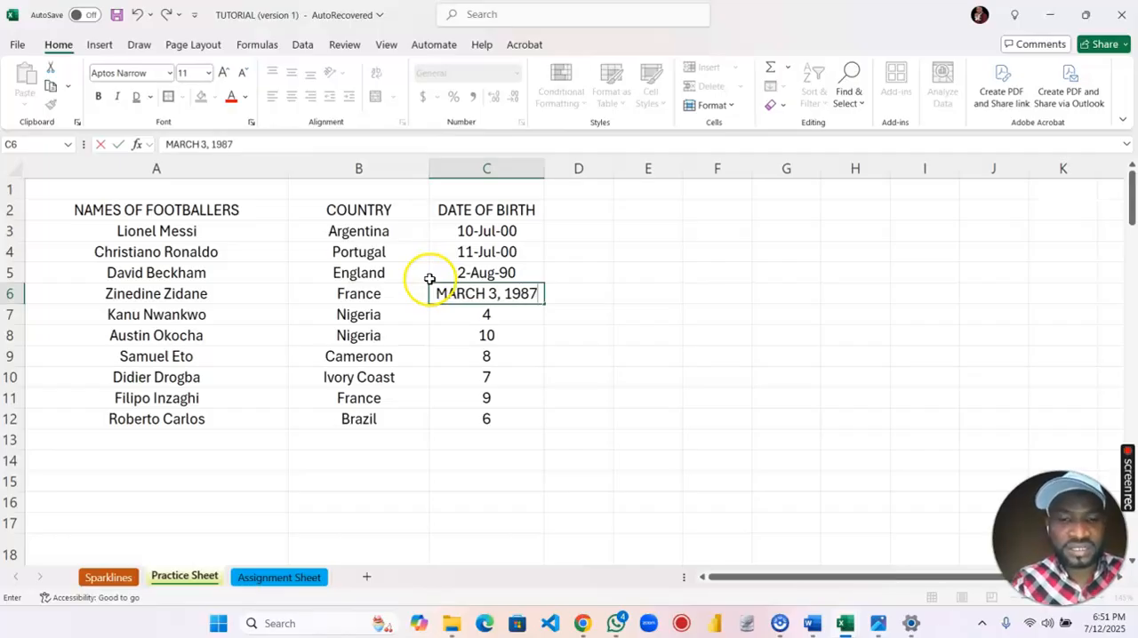
key("Return")
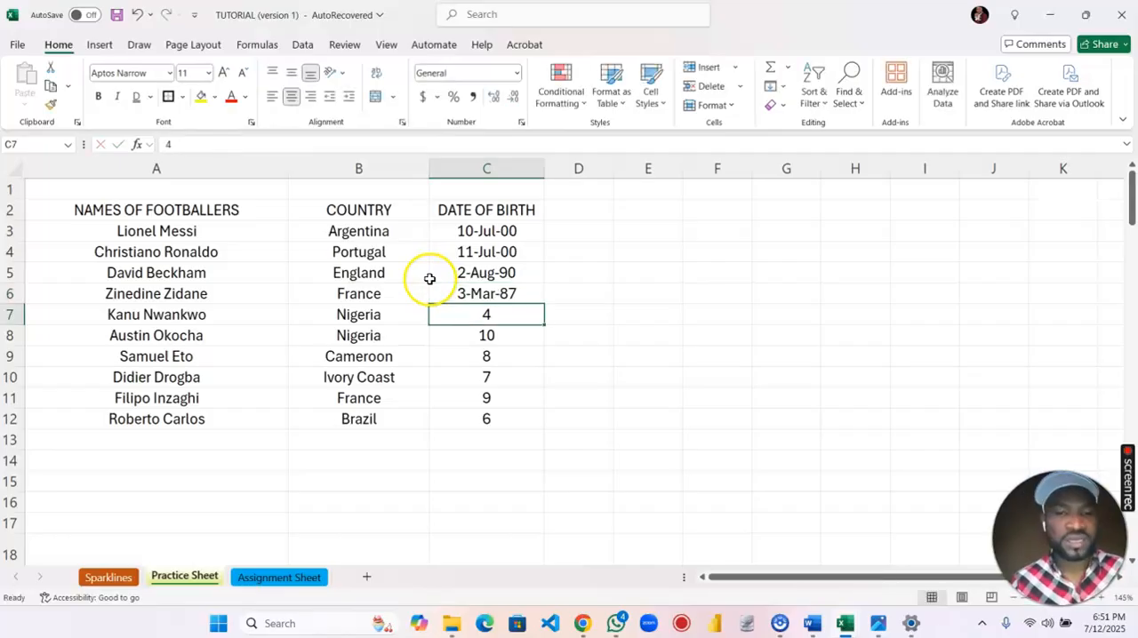